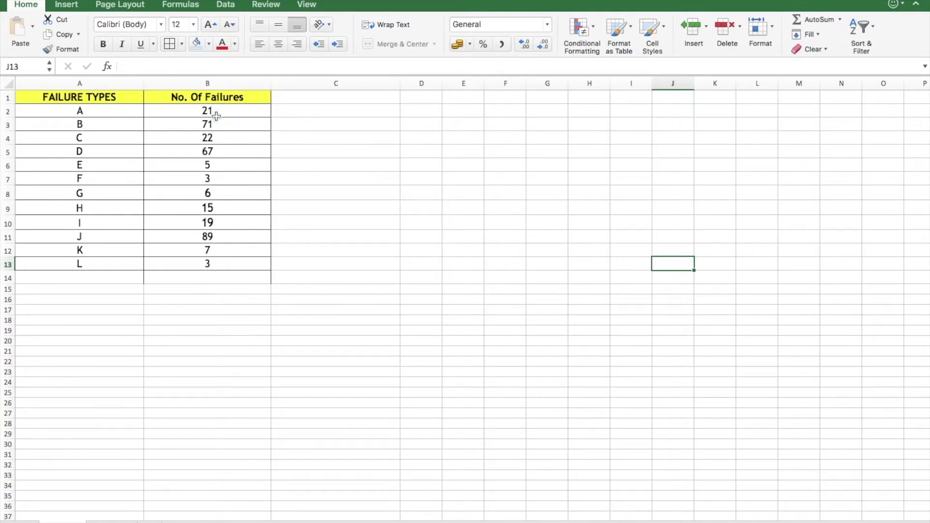
Sort B2:B13 largest to smallest with the selection expanded, putting J (89) first.
mouse_move(191, 114)
mouse_down()
mouse_move(150, 126)
mouse_move(131, 220)
mouse_move(184, 270)
mouse_up()
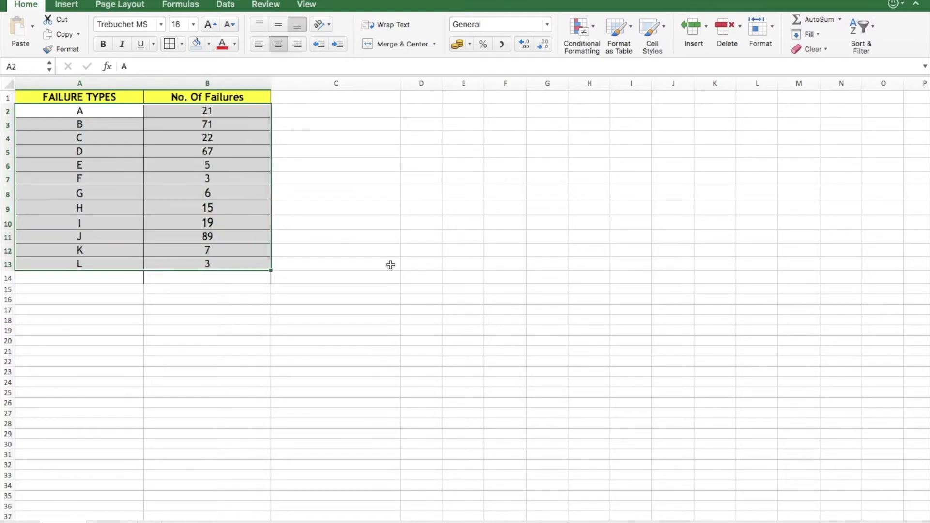
click(390, 263)
drag(171, 117, 189, 264)
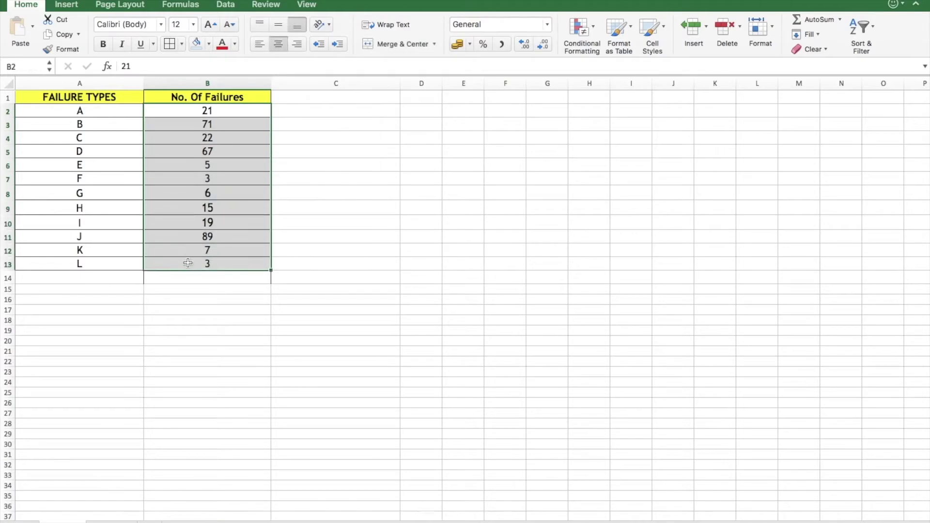
right_click(189, 266)
mouse_move(218, 414)
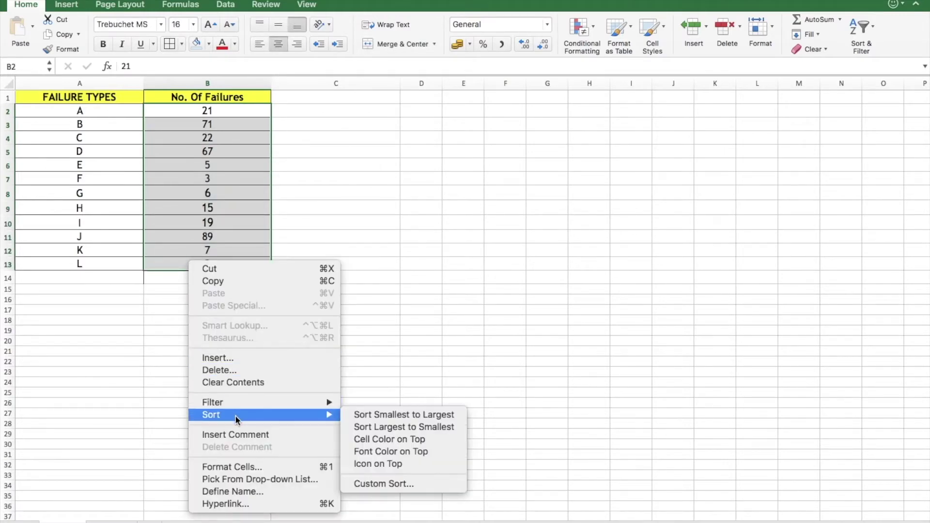
click(376, 428)
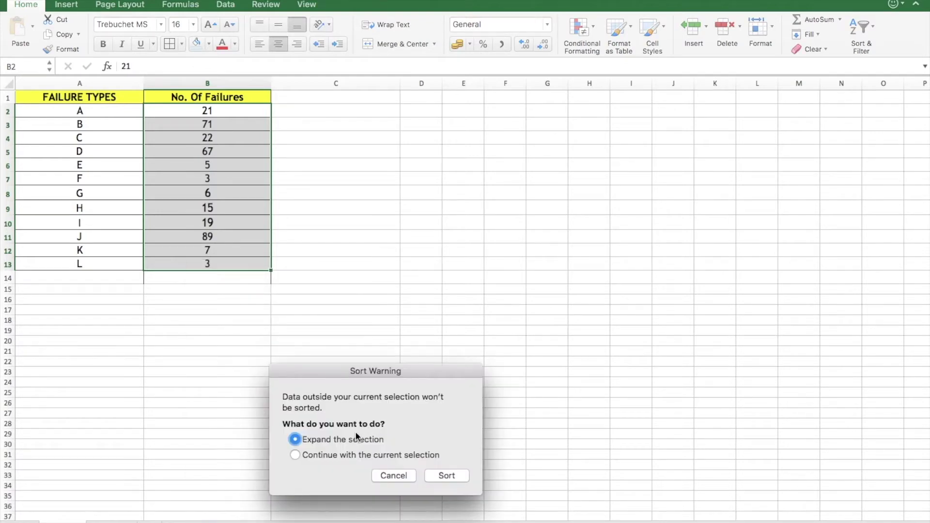
click(447, 476)
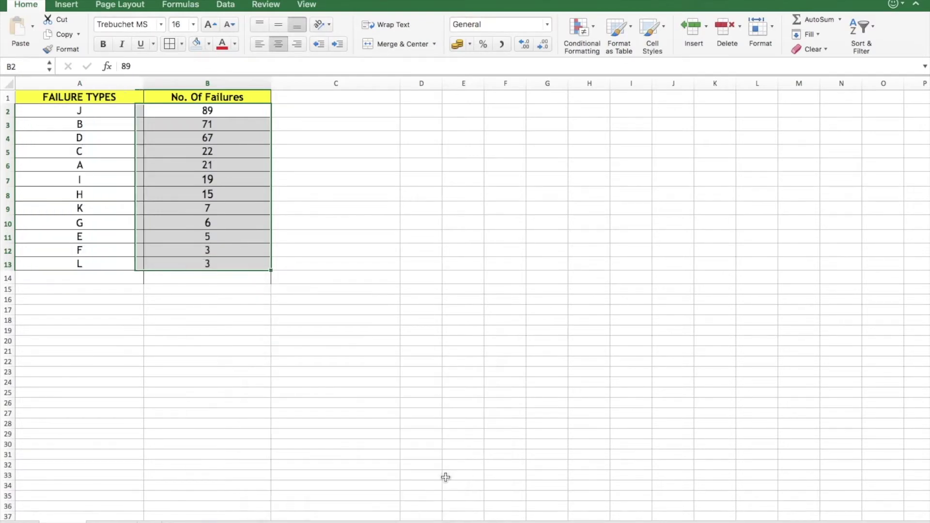
click(224, 390)
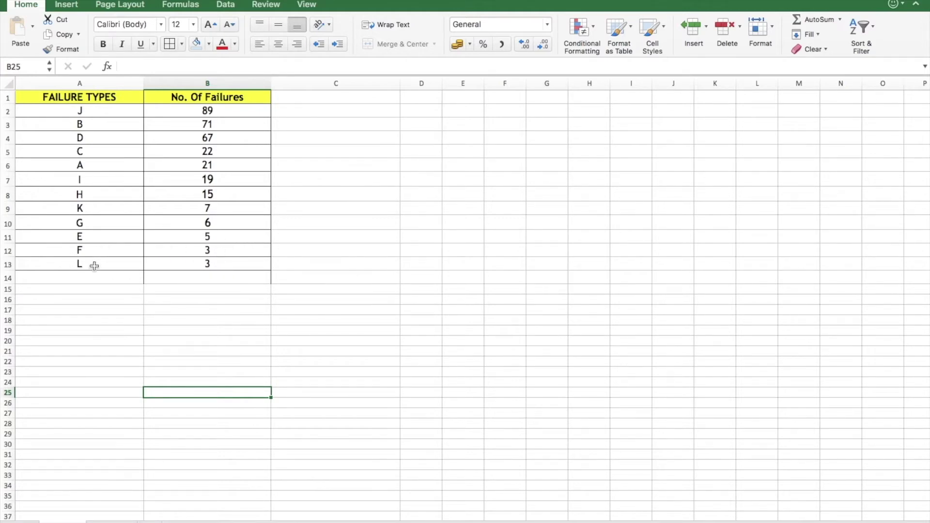
Replace row 12 with the type 'others' and a count of 6.
click(102, 252)
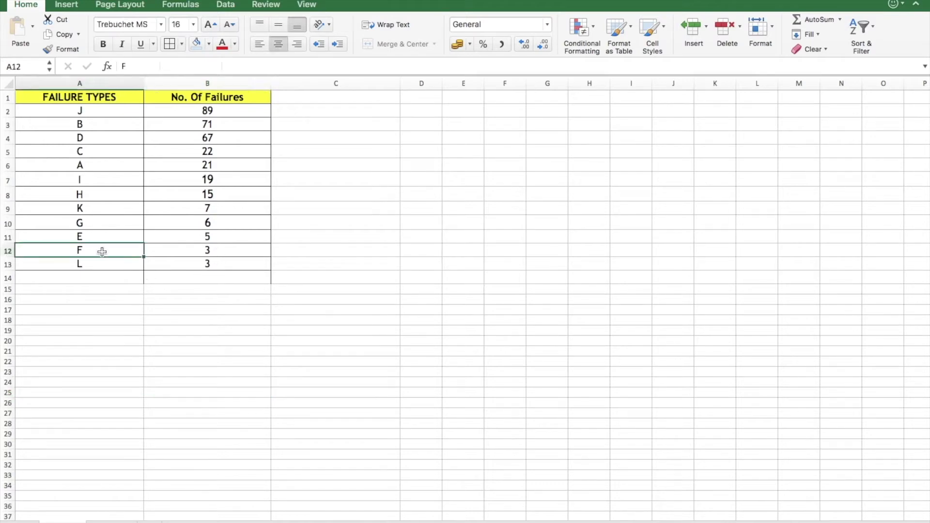
text(others)
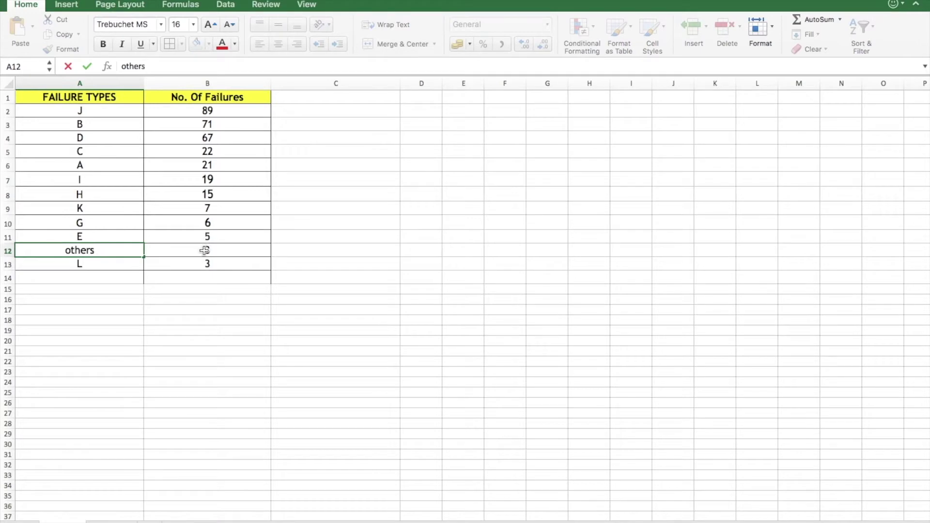
click(206, 253)
drag(206, 257, 207, 264)
click(199, 252)
text(6)
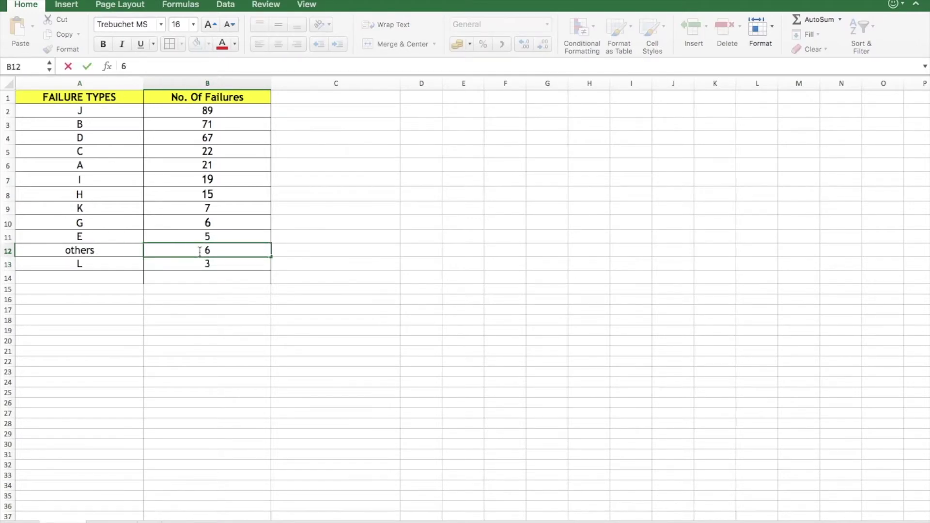
Delete the separate L row from the table.
right_click(9, 266)
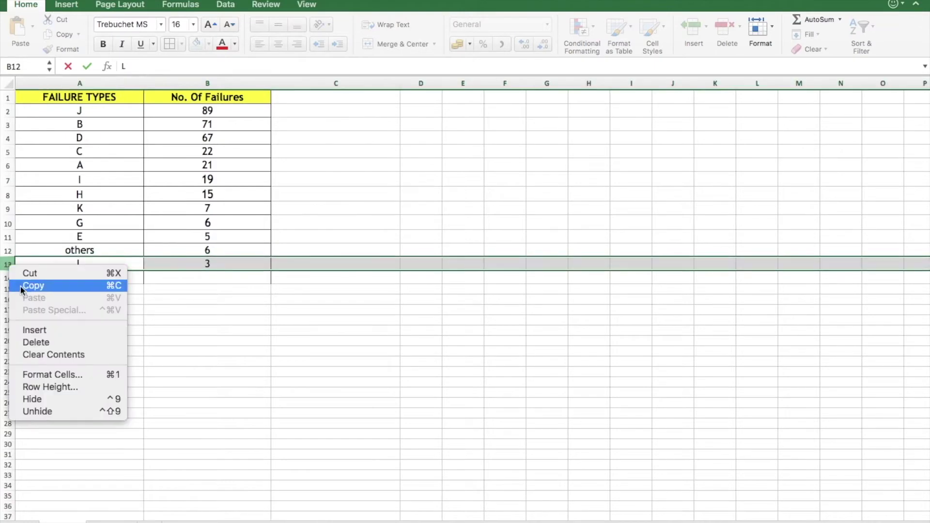
click(39, 341)
click(245, 348)
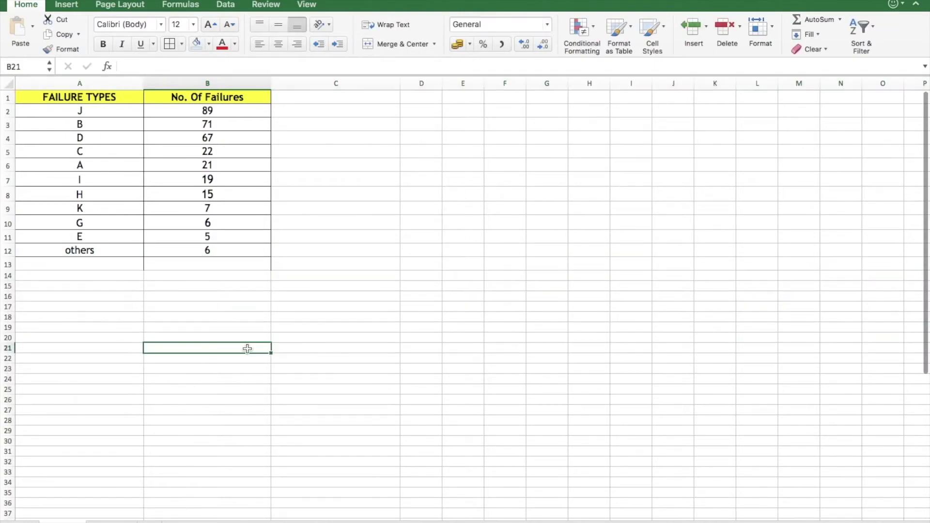
click(323, 326)
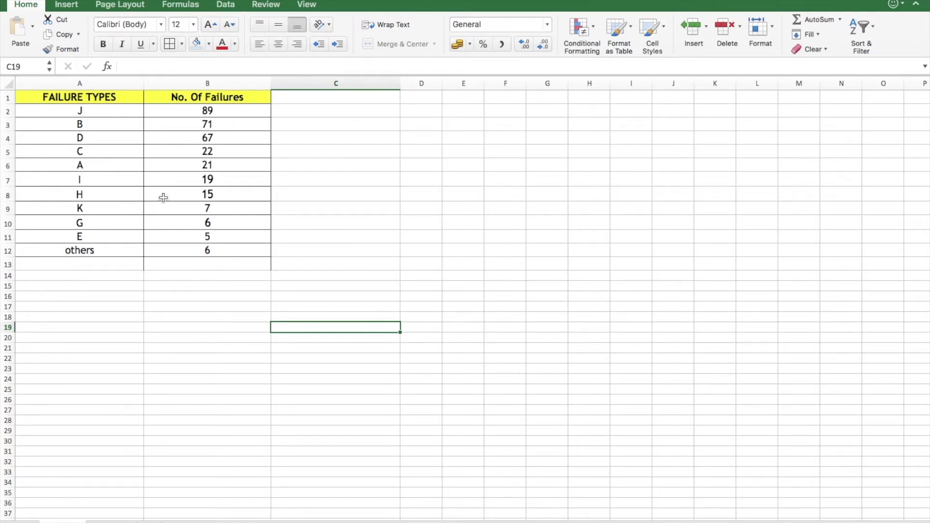
click(179, 267)
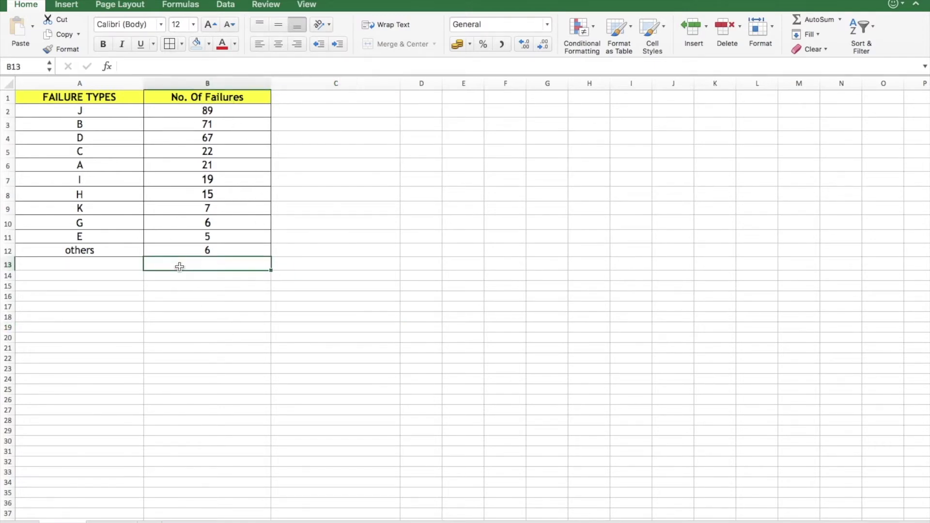
Enter =SUM(B2:B12) in B13, giving 328, and label it TOTAL in A13.
text(=)
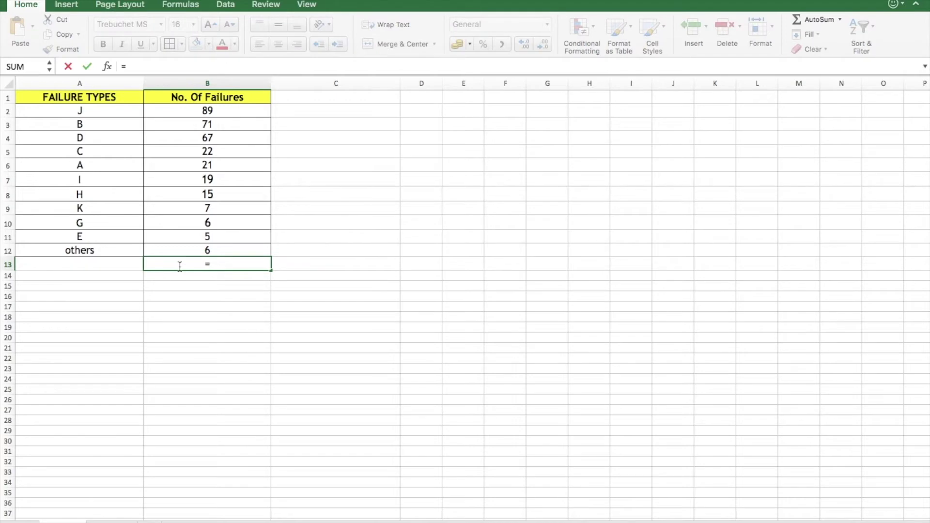
text(s)
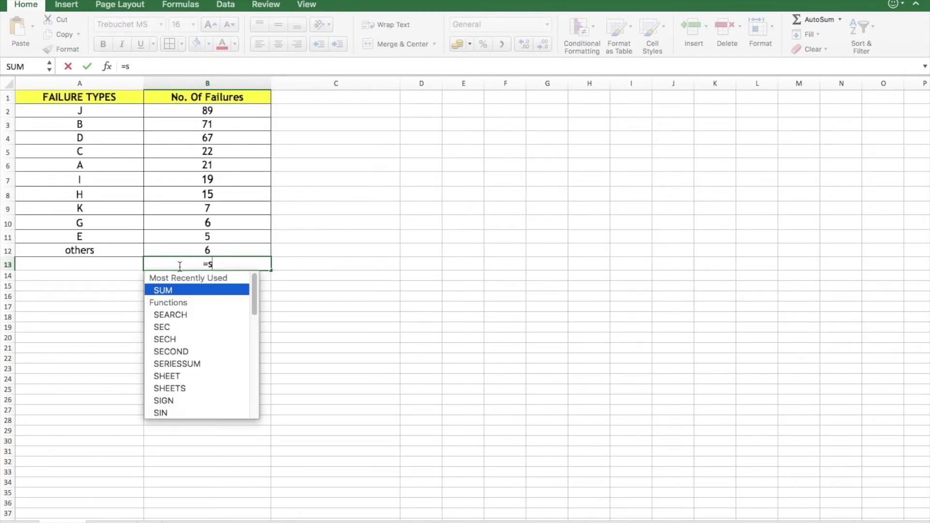
double_click(160, 289)
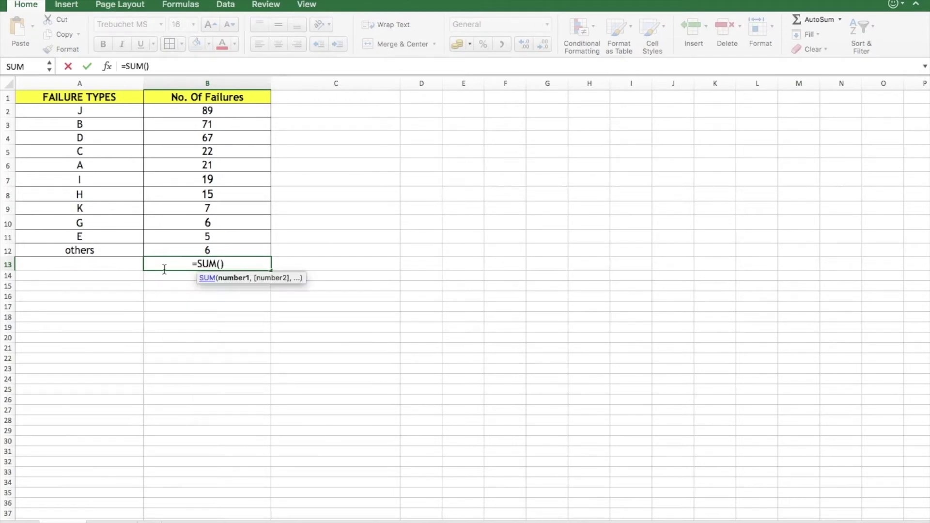
drag(180, 110, 184, 248)
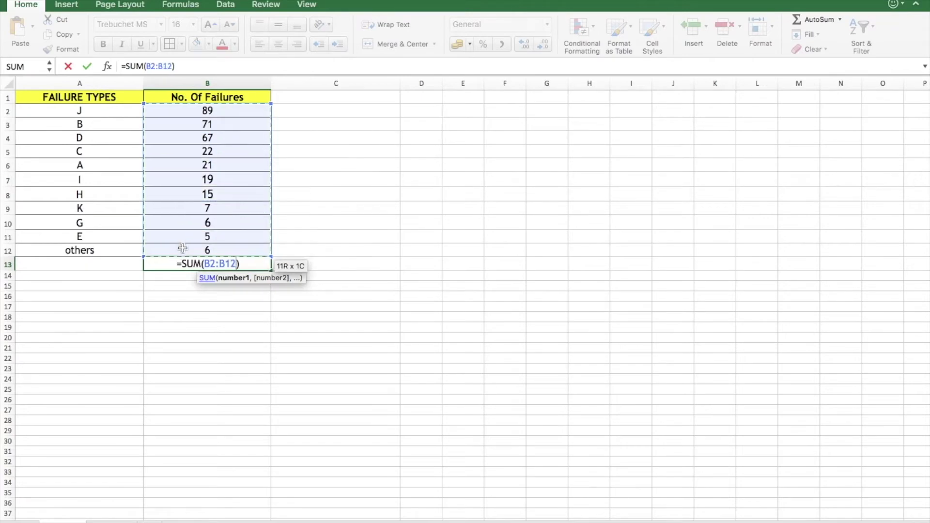
key(Return)
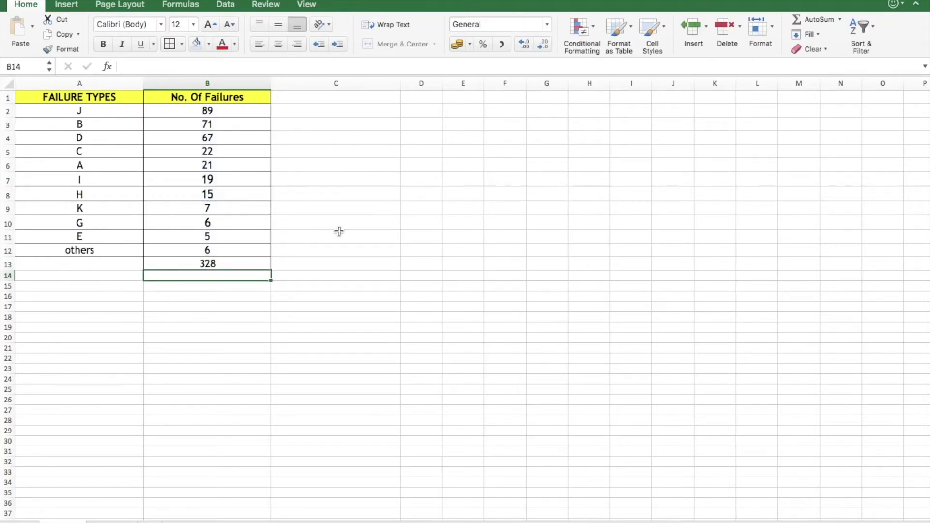
click(86, 264)
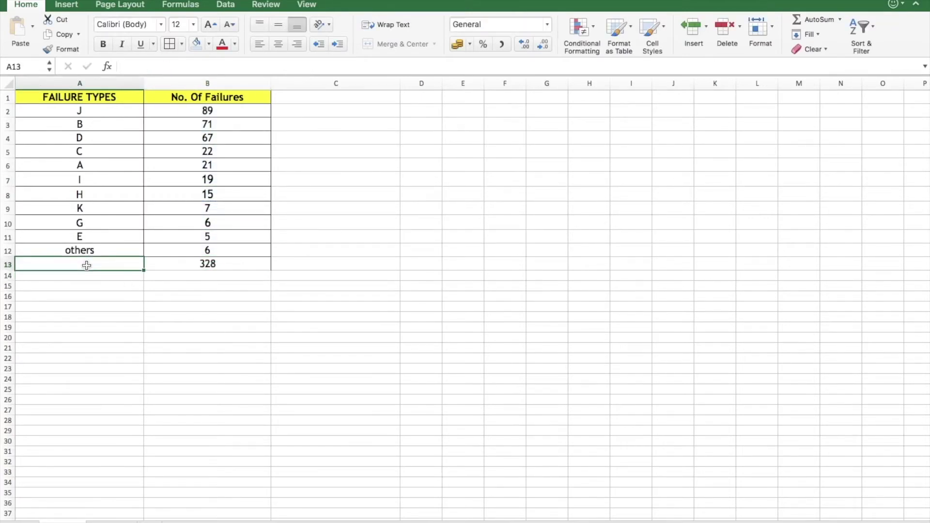
text(TO)
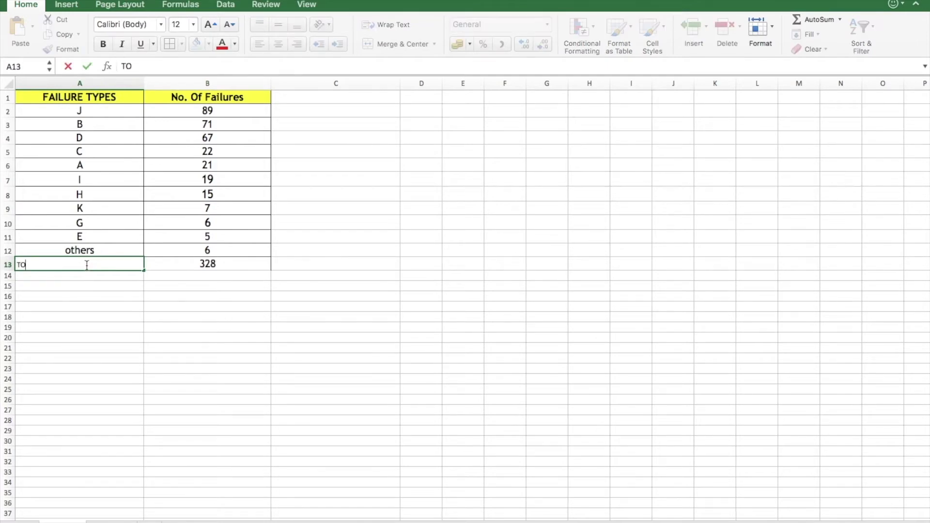
click(121, 316)
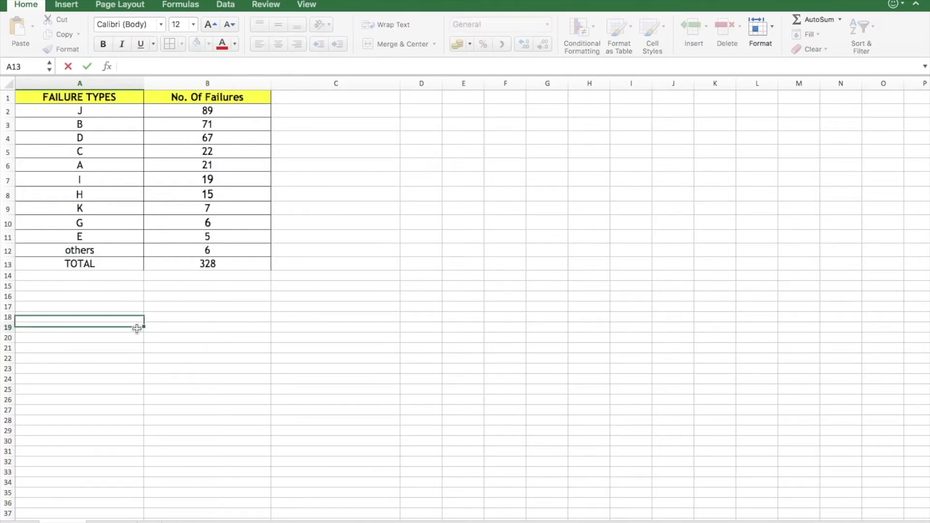
click(137, 328)
Shade the TOTAL row A13:B13 light orange and widen column D.
drag(83, 267, 174, 265)
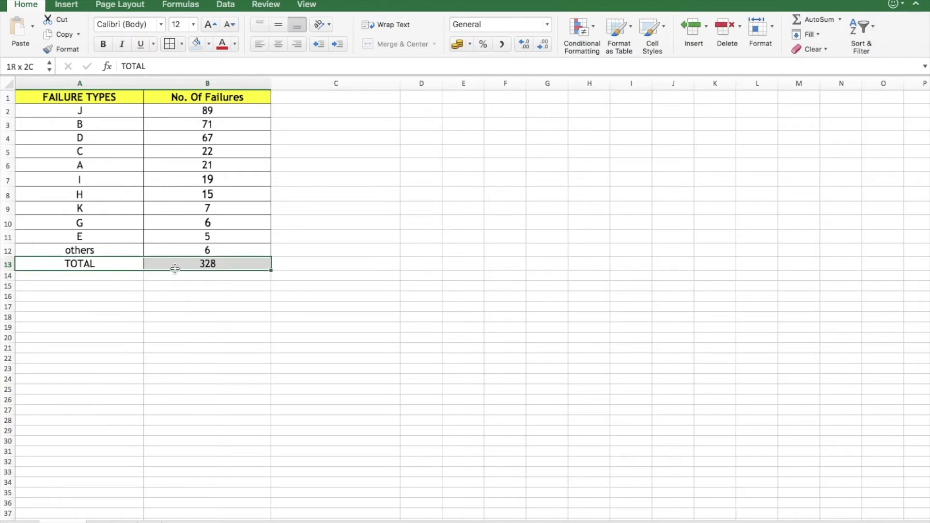
click(207, 44)
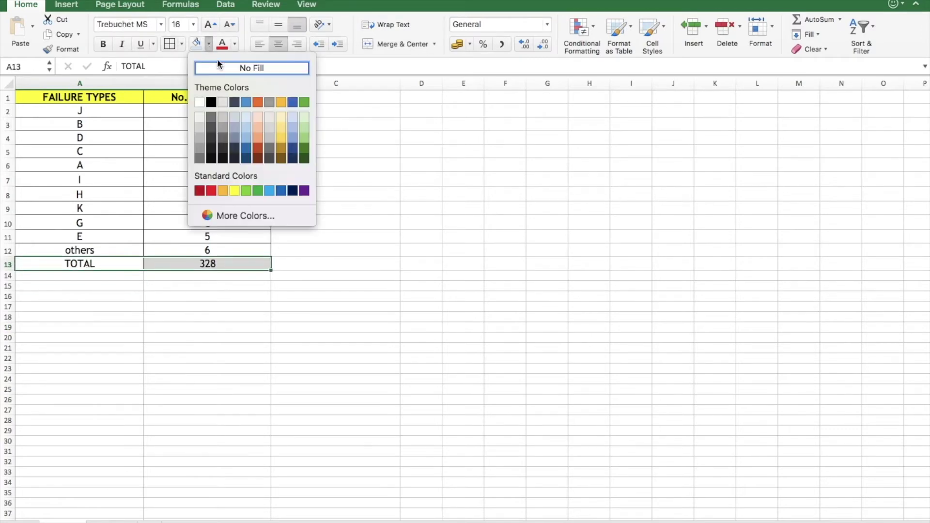
click(257, 126)
click(339, 179)
click(319, 101)
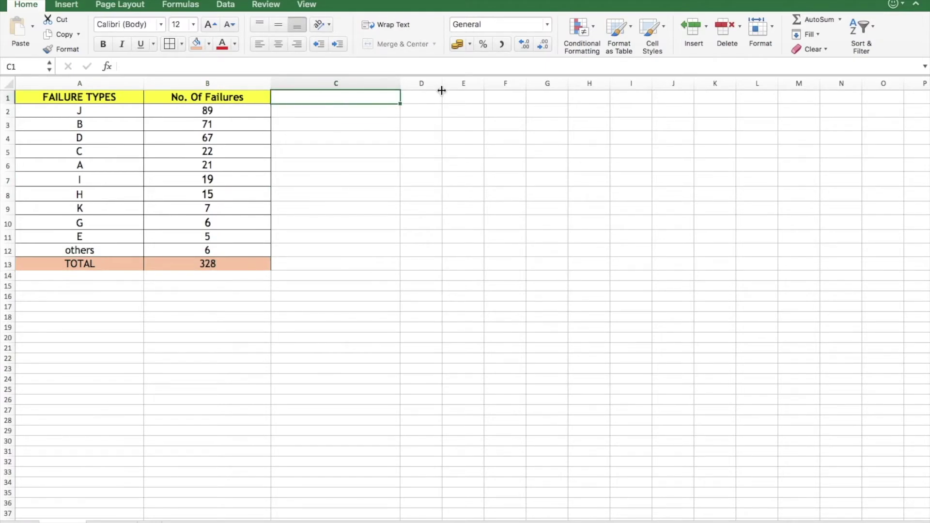
drag(441, 90, 524, 90)
Create a 'Percentage' header in C1 styled like the No. Of Failures header.
click(232, 104)
key(ctrl+c)
click(320, 100)
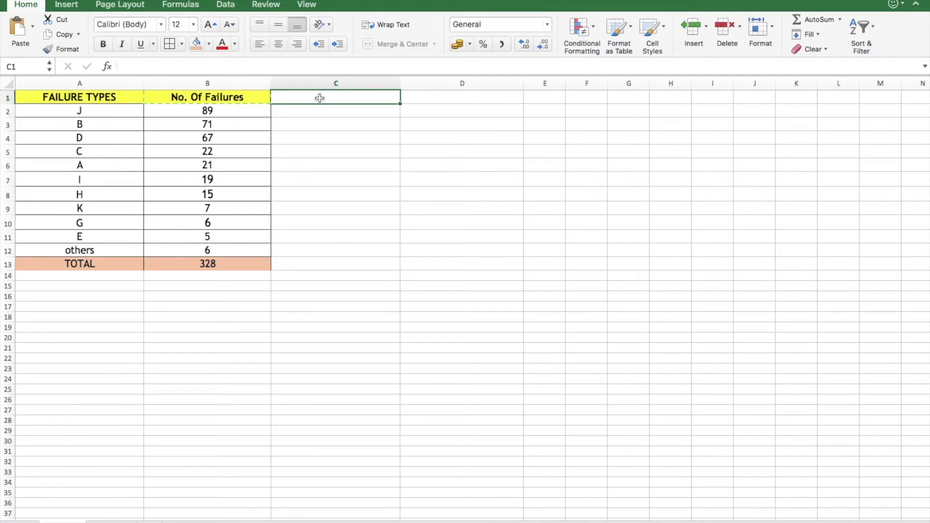
key(ctrl+v)
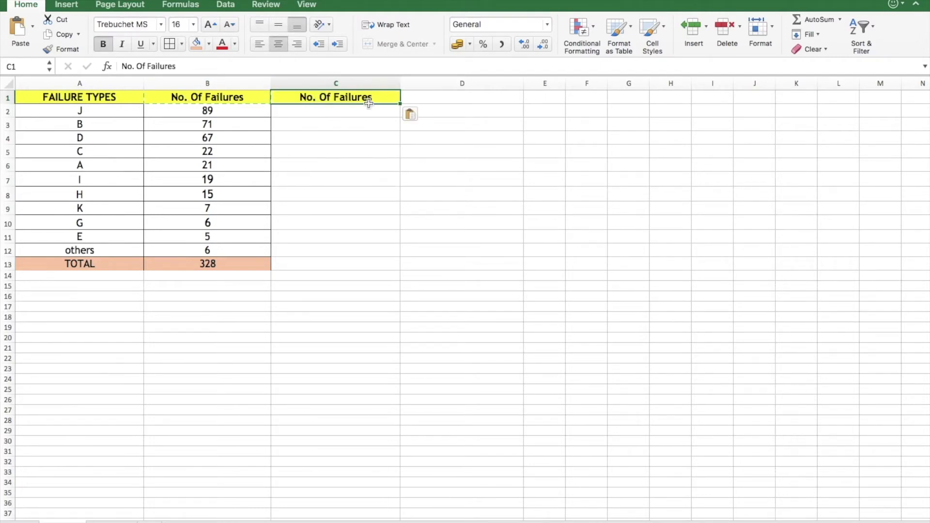
text(Percentage)
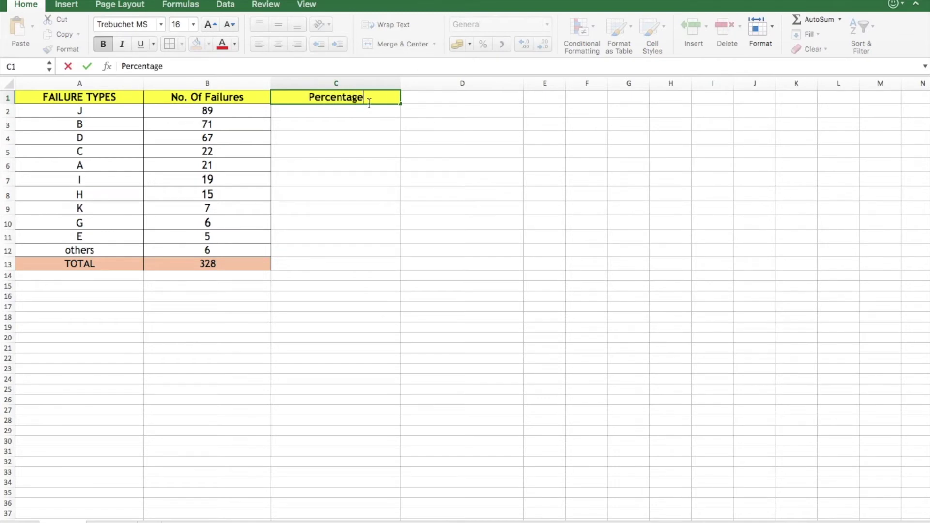
click(455, 191)
Copy the Percentage header into D1 and rename it 'Cum. Percentage'.
click(351, 100)
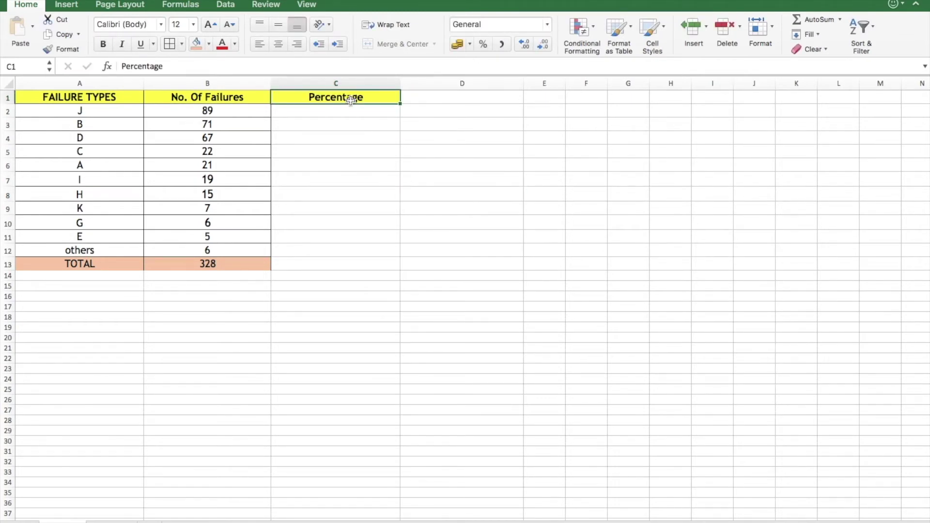
key(ctrl+c)
key(Right)
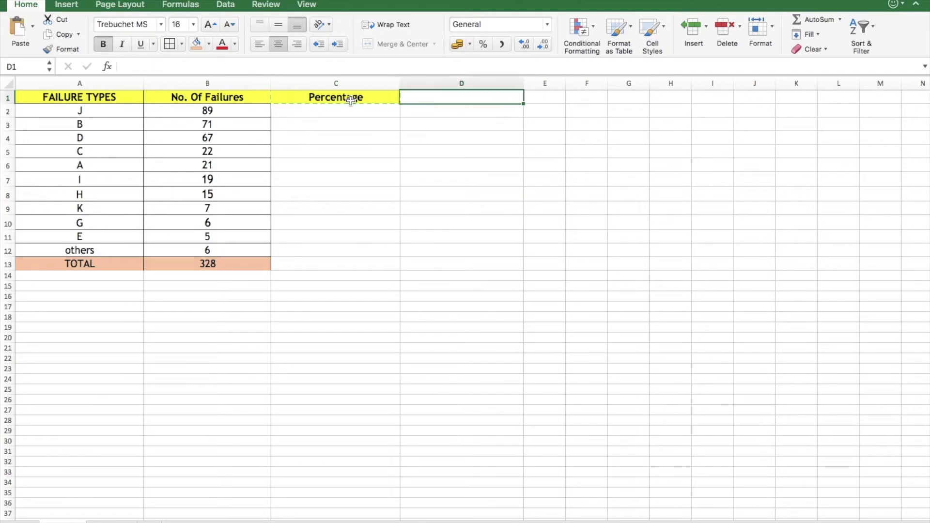
key(ctrl+v)
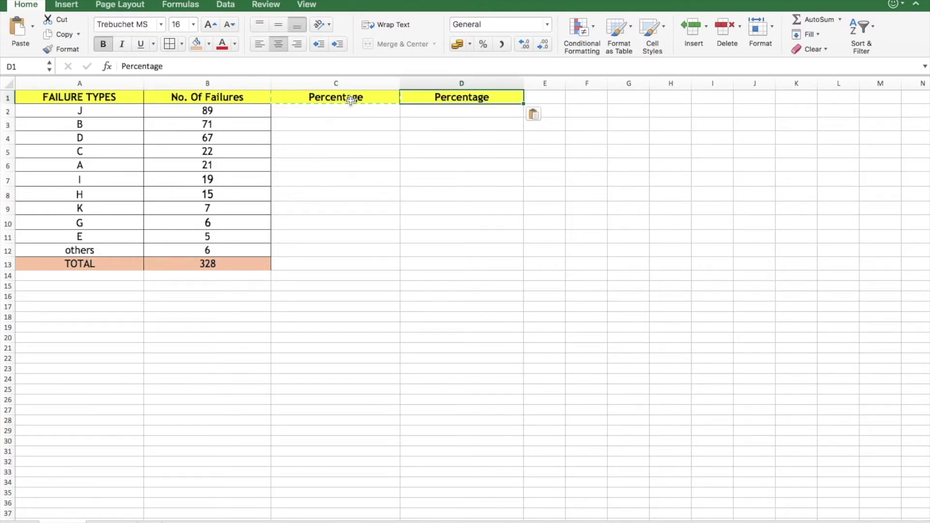
click(124, 67)
text(Cum.)
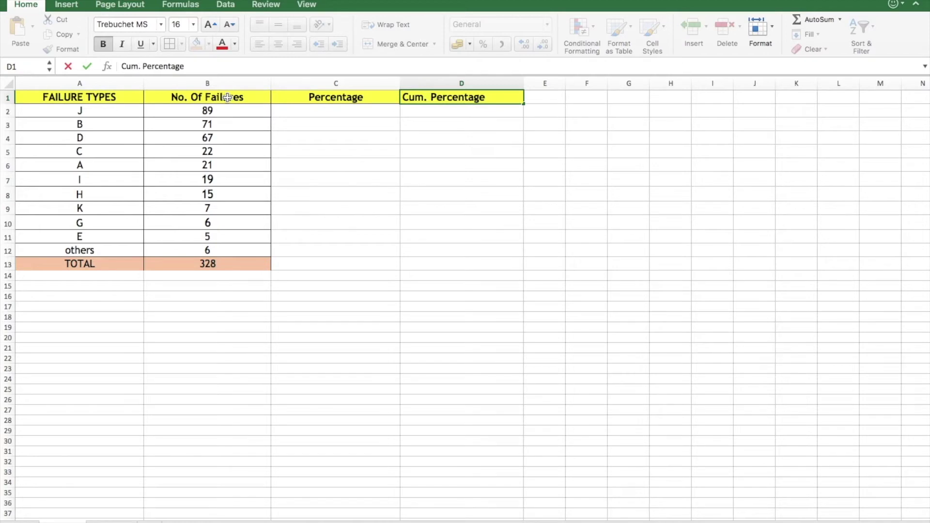
click(619, 285)
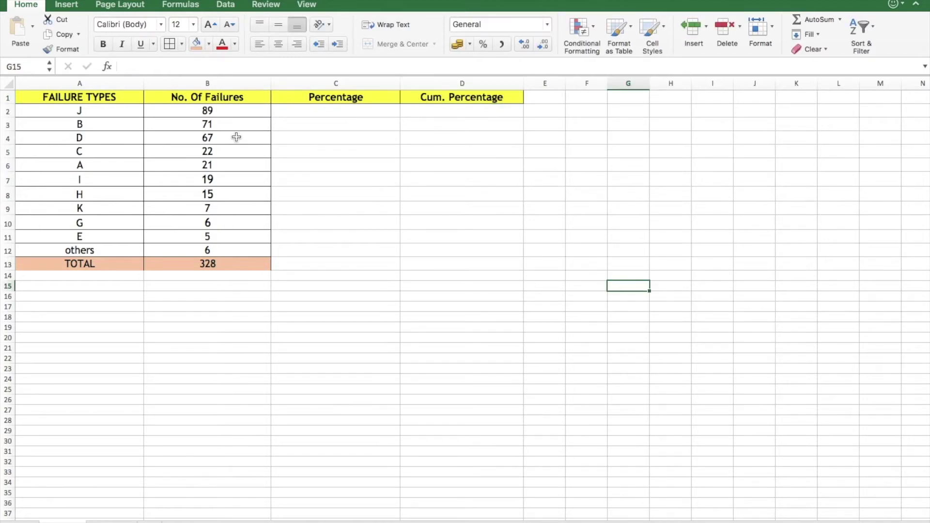
Enter =(B2/B13)*100 in C2, giving J's share of 27.13414634.
click(328, 112)
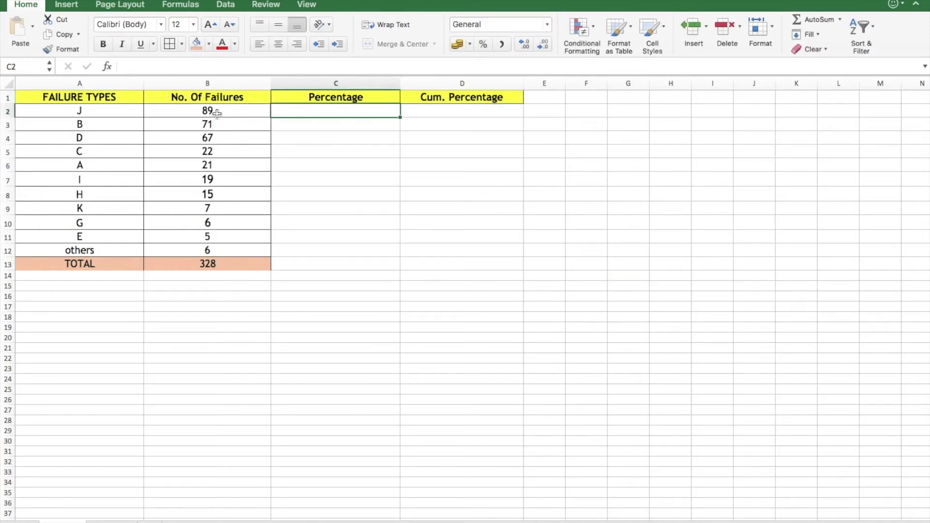
click(214, 112)
click(218, 271)
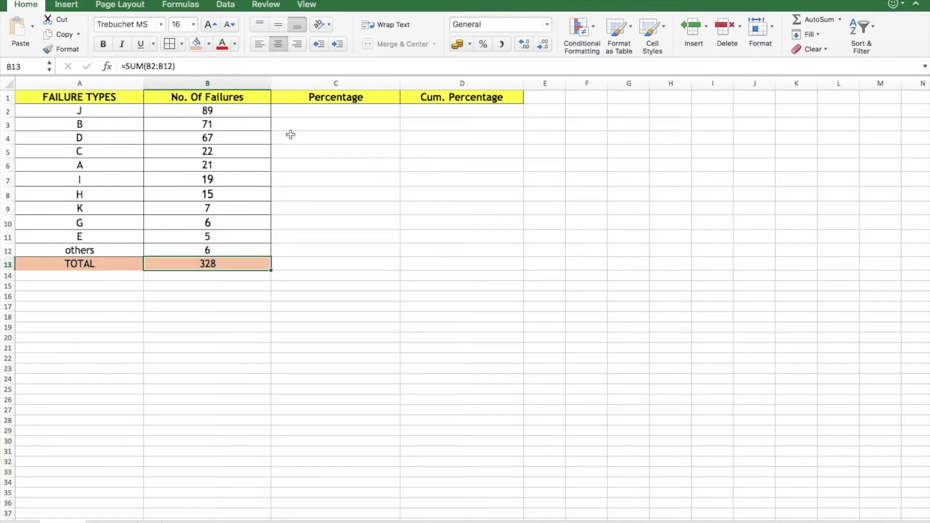
click(213, 126)
click(193, 268)
click(306, 128)
click(301, 114)
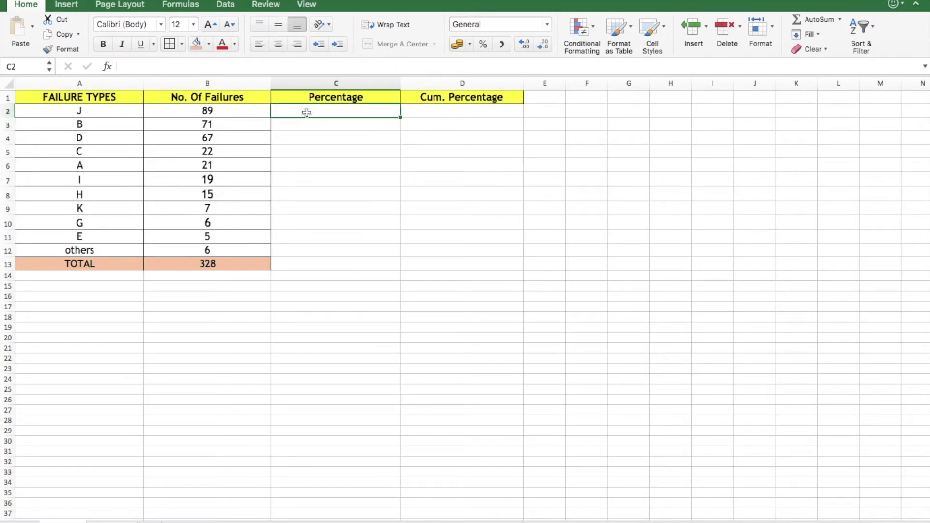
text(=()
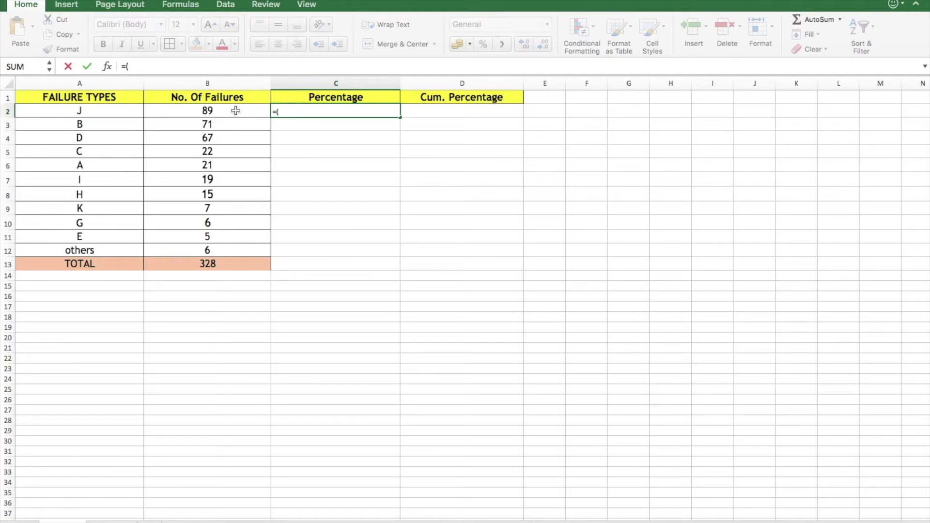
click(236, 111)
text(/)
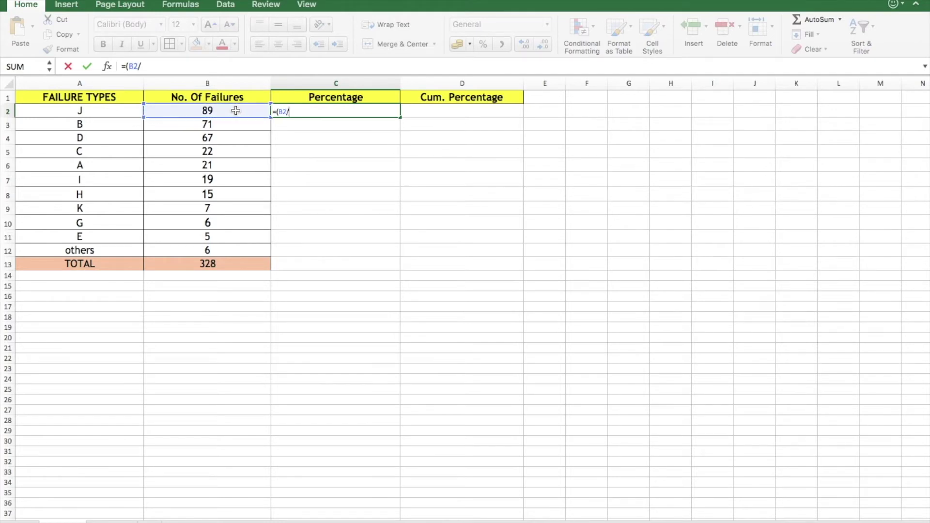
click(229, 266)
text()*1)
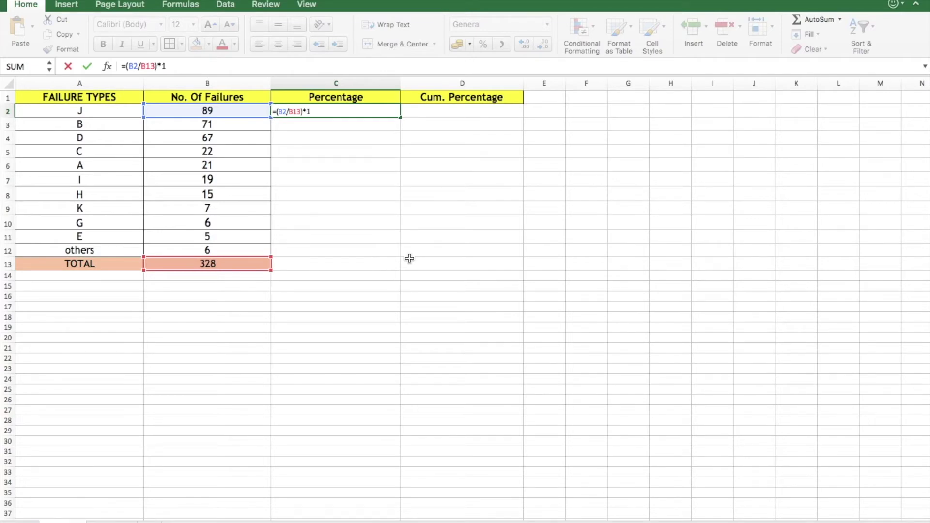
key(Return)
Centre the values in the Percentage column C2:C13.
drag(322, 111, 315, 262)
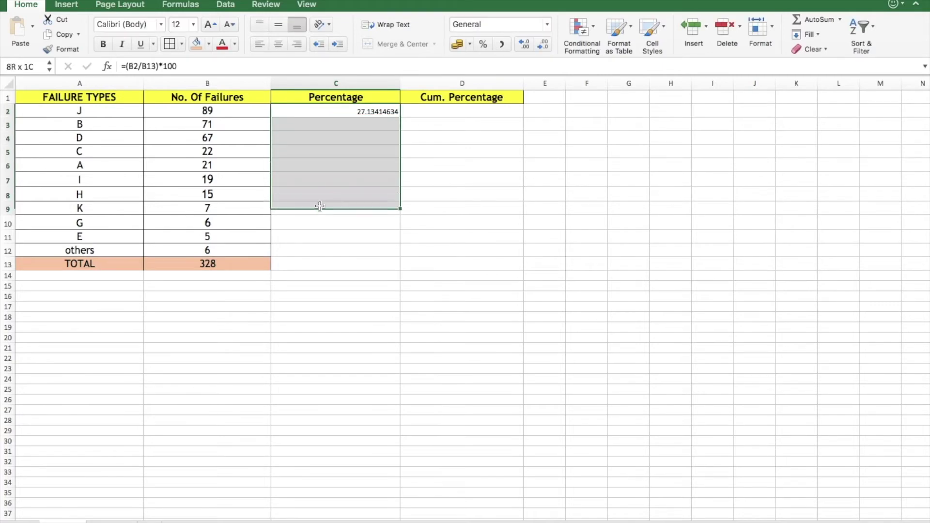
click(278, 43)
click(483, 219)
click(319, 111)
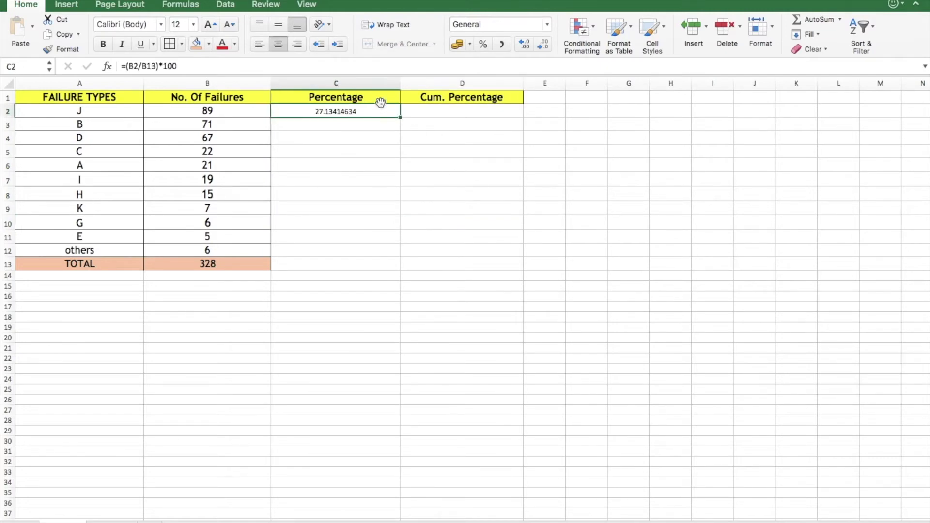
Show C2's percentage with two decimal places as 27.13.
click(525, 46)
click(540, 46)
click(540, 46)
click(541, 47)
click(540, 47)
click(541, 48)
click(541, 48)
click(541, 48)
click(629, 228)
click(346, 111)
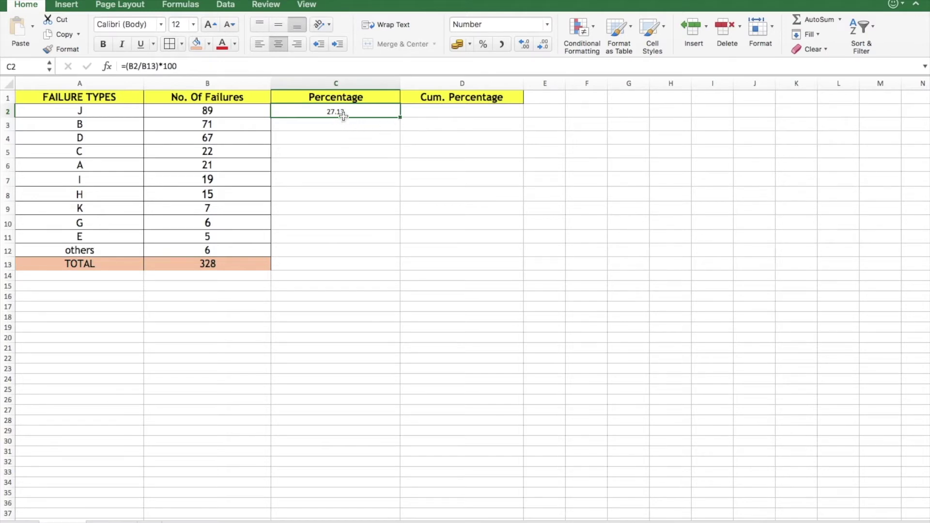
Fill C2's formula down to C3, which returns #DIV/0!
drag(399, 118, 399, 128)
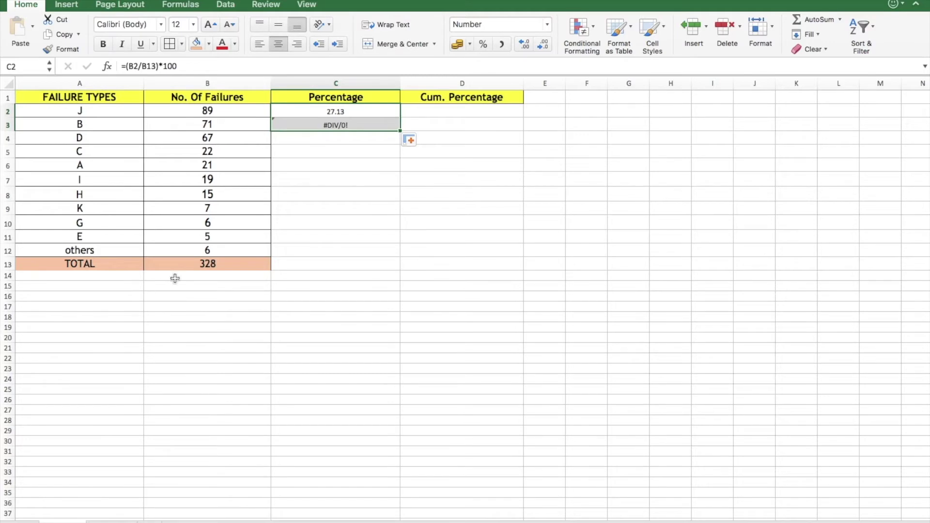
click(184, 297)
click(347, 126)
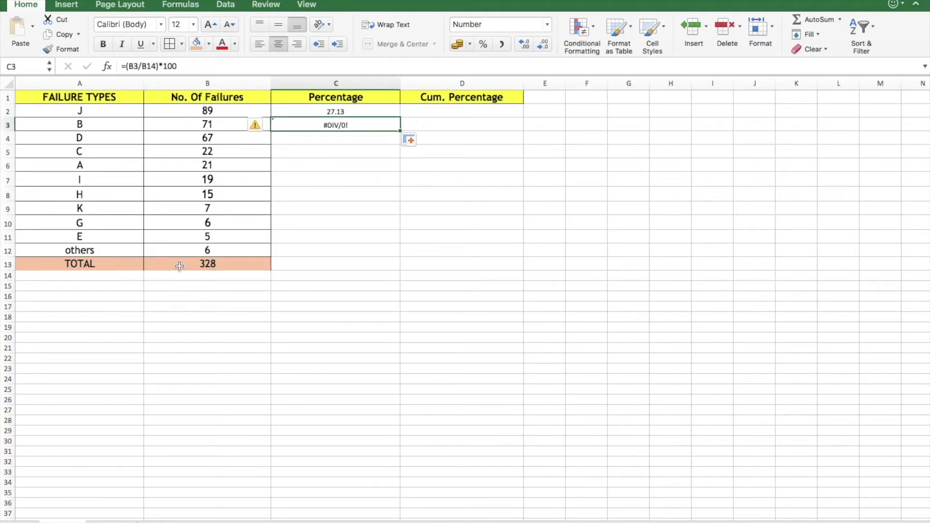
Check C3's formula, which divides by empty B14 instead of the B13 total.
click(173, 280)
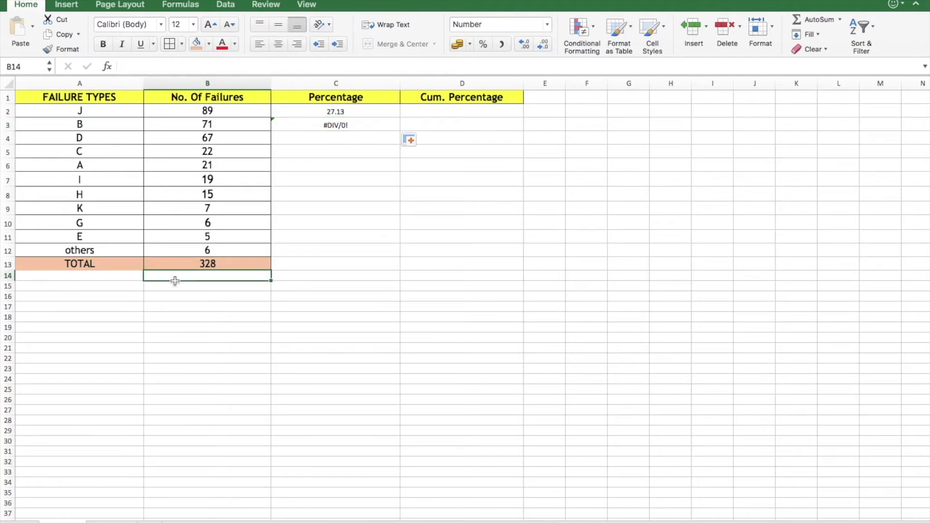
click(205, 265)
click(355, 129)
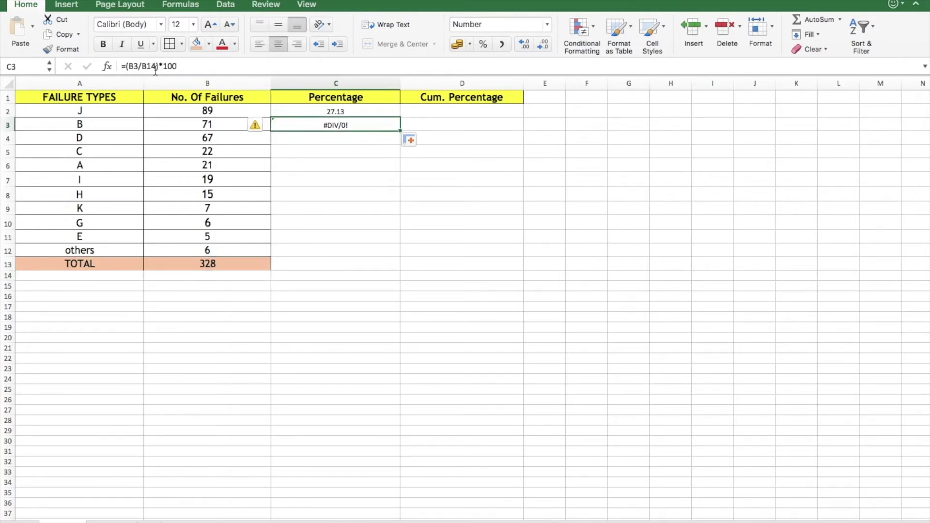
click(302, 138)
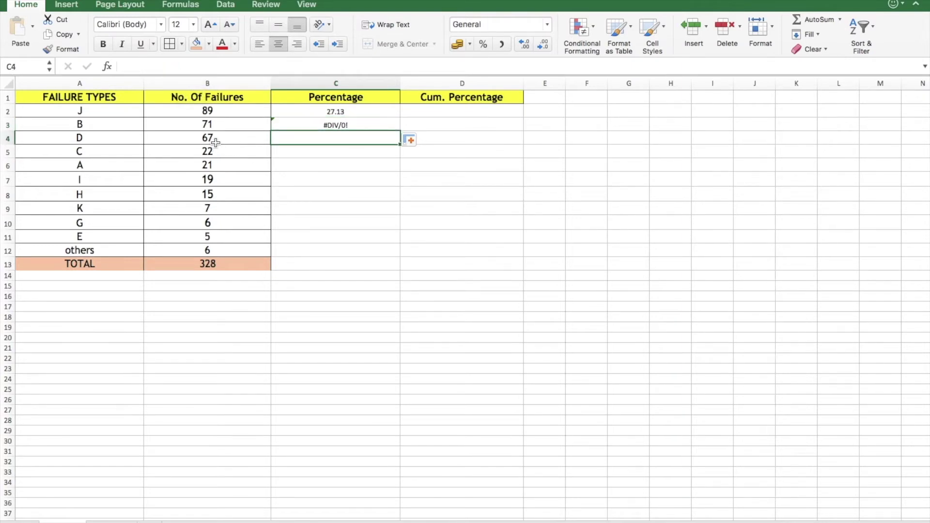
click(329, 126)
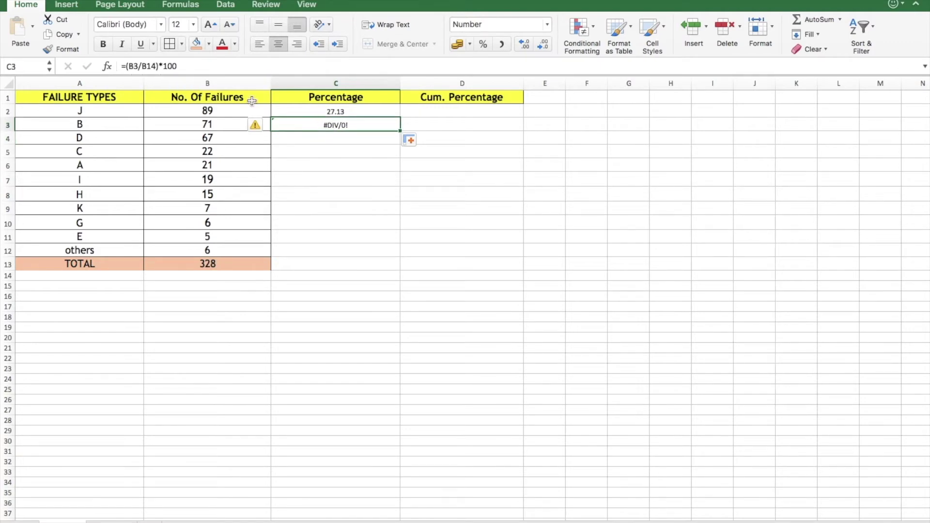
click(303, 111)
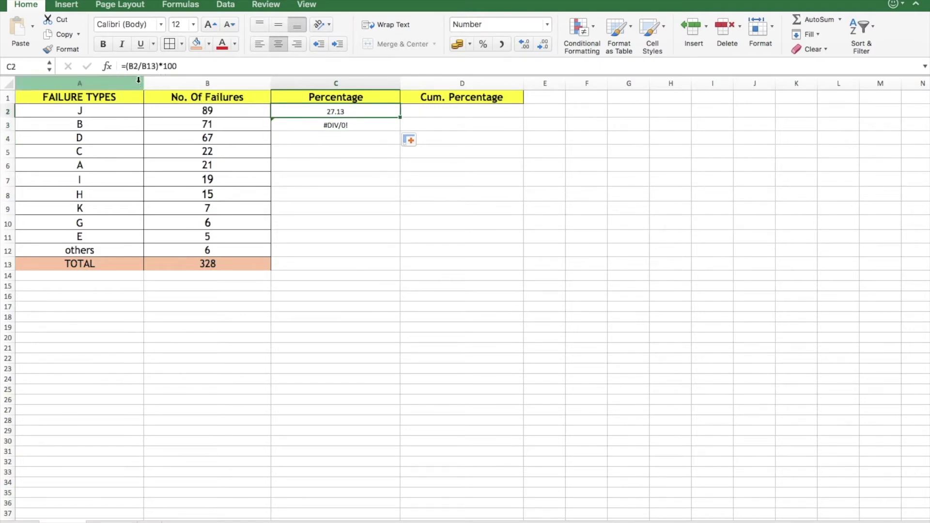
Change C2 to =(B2/$B$13)*100 and fill it down through C12.
click(148, 66)
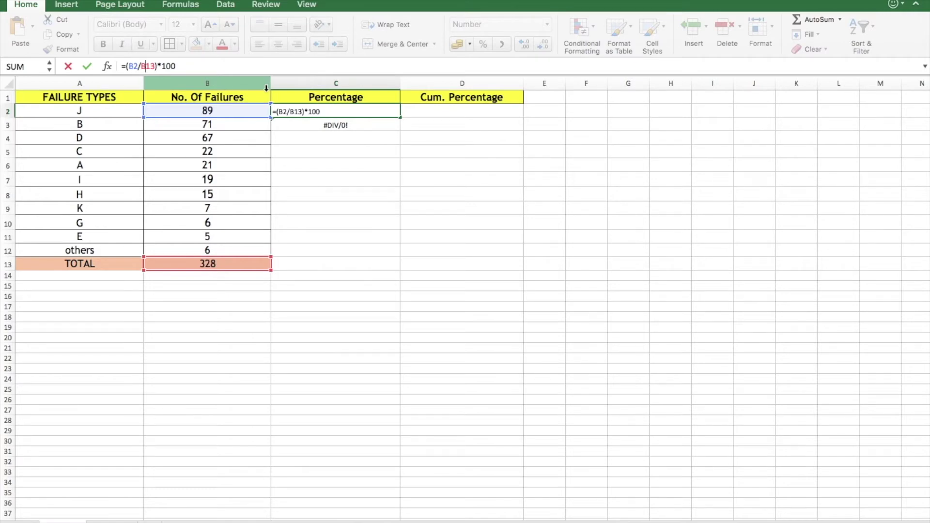
key(F4)
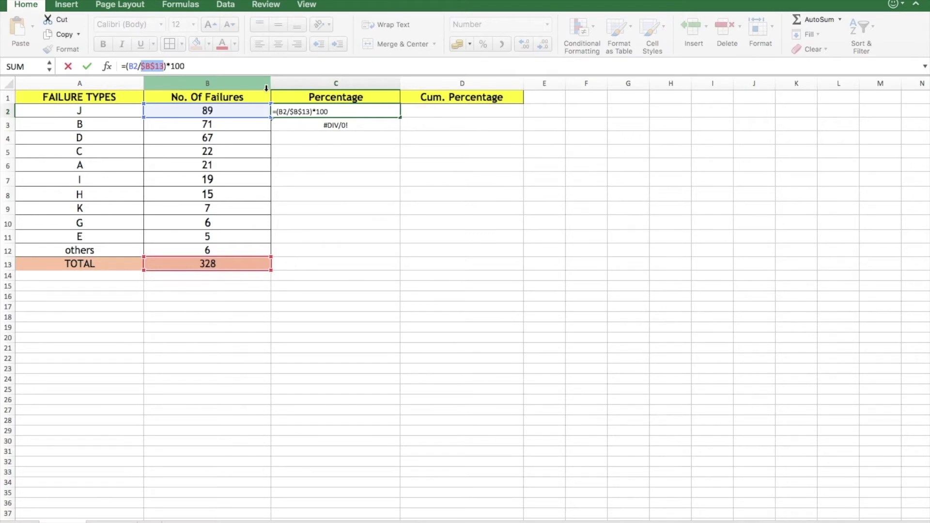
key(Return)
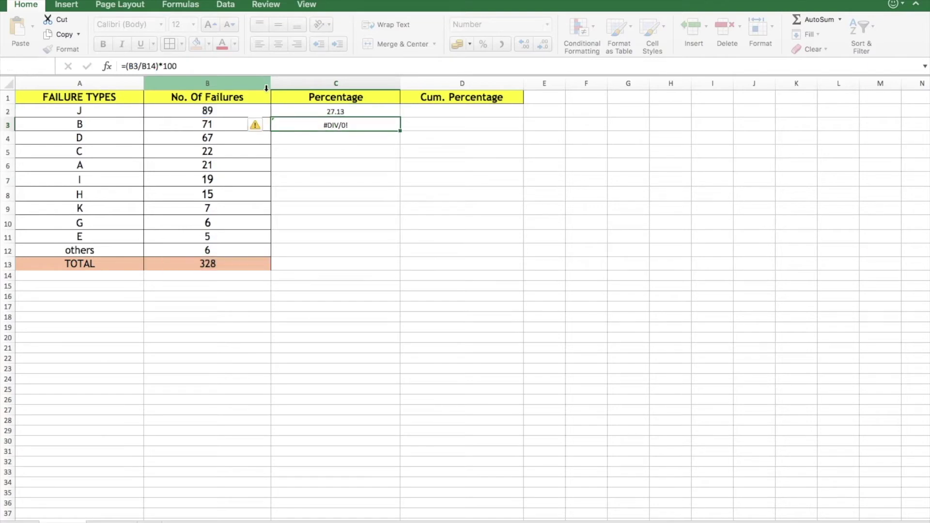
click(354, 113)
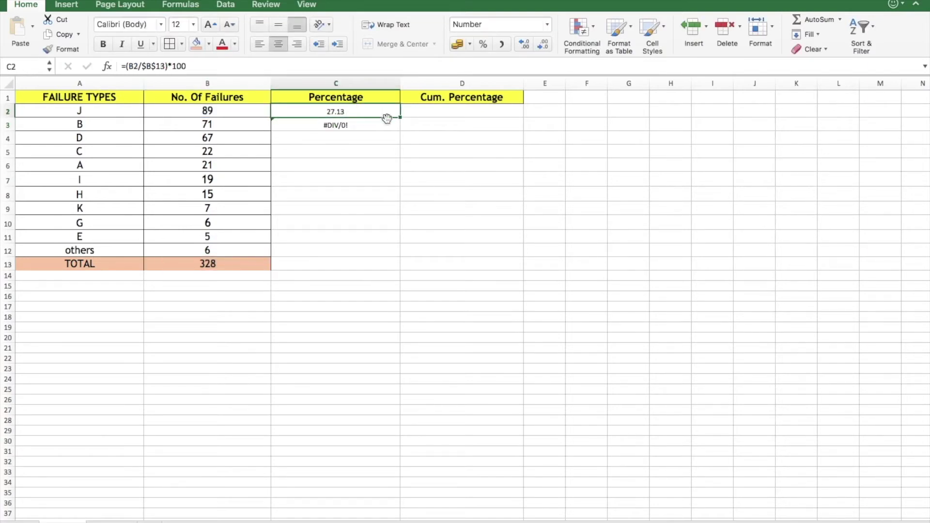
drag(400, 118, 422, 250)
click(531, 197)
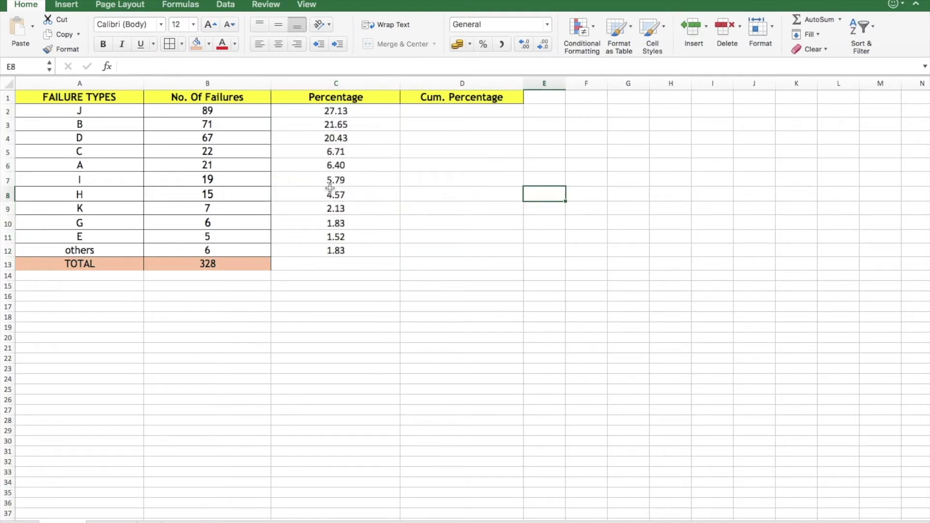
Enter =SUM(C2:C12) in C13 to total the percentages to 100.00.
click(330, 264)
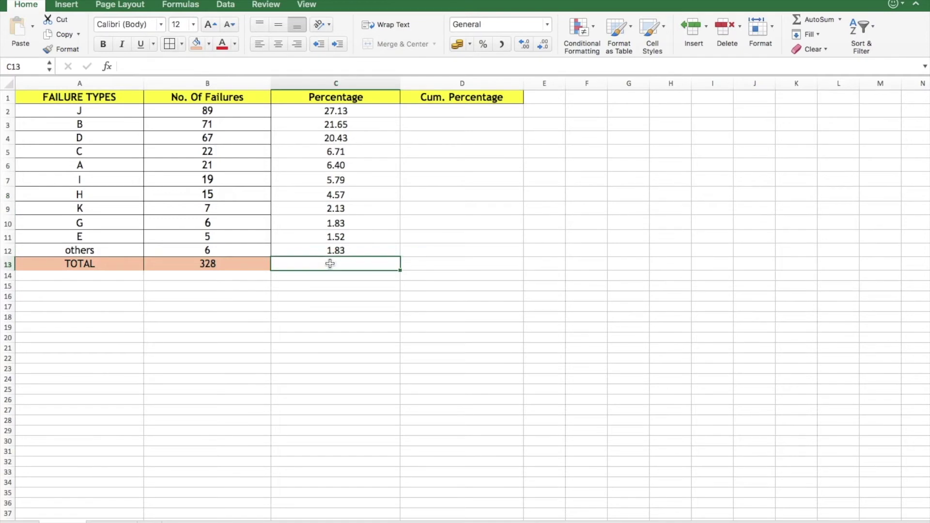
text(=)
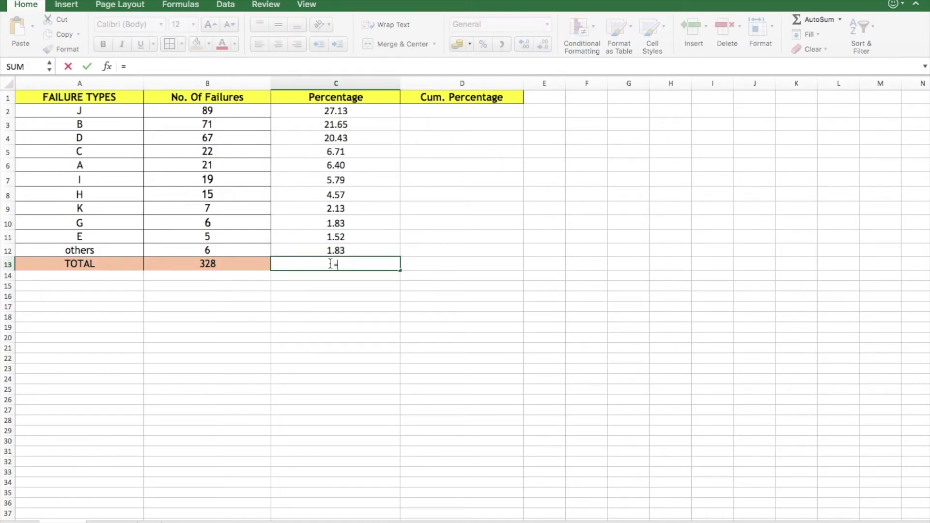
text(S)
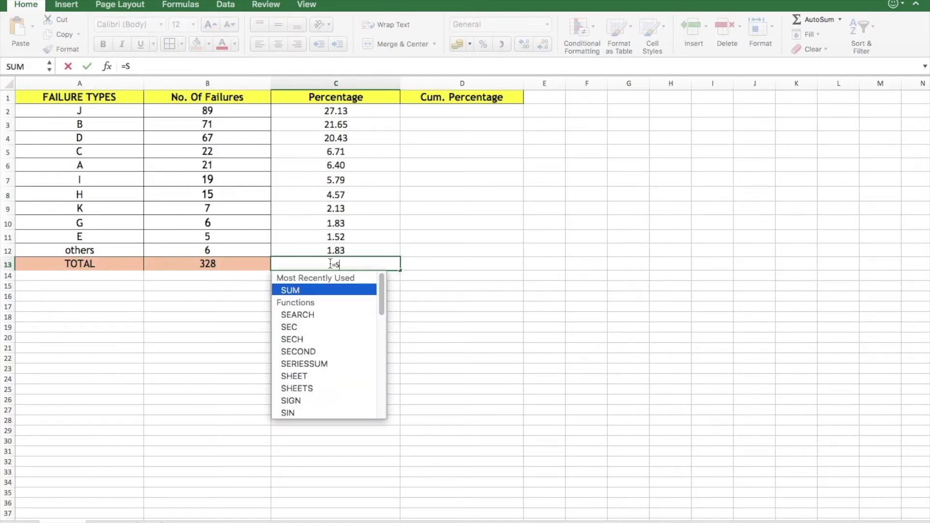
double_click(316, 289)
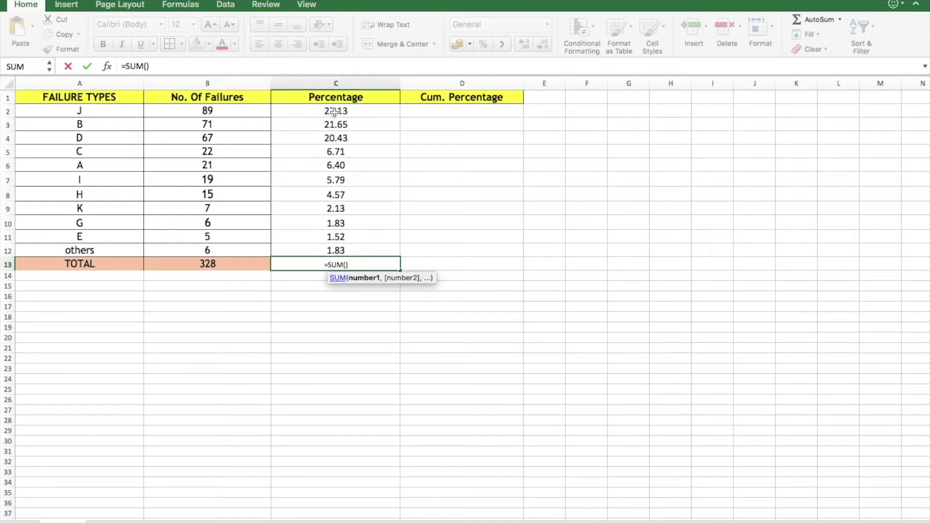
drag(335, 112, 373, 254)
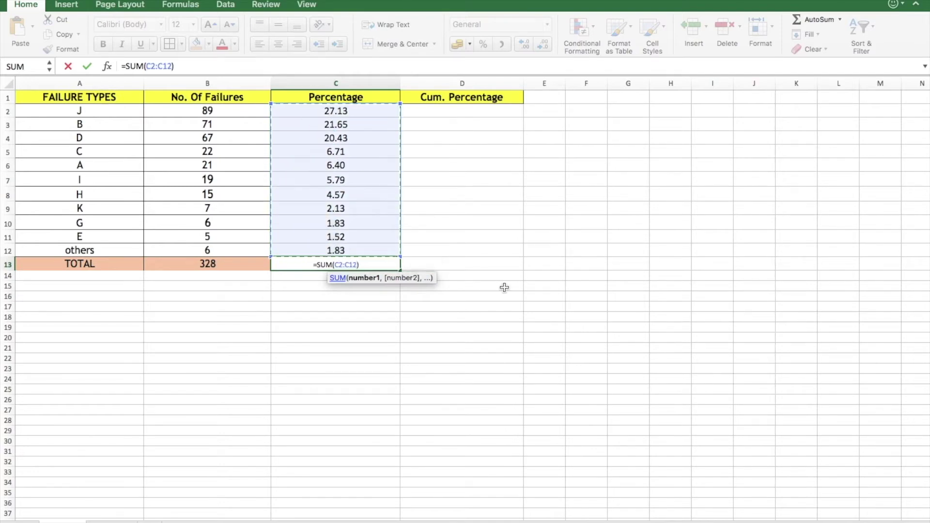
key(Return)
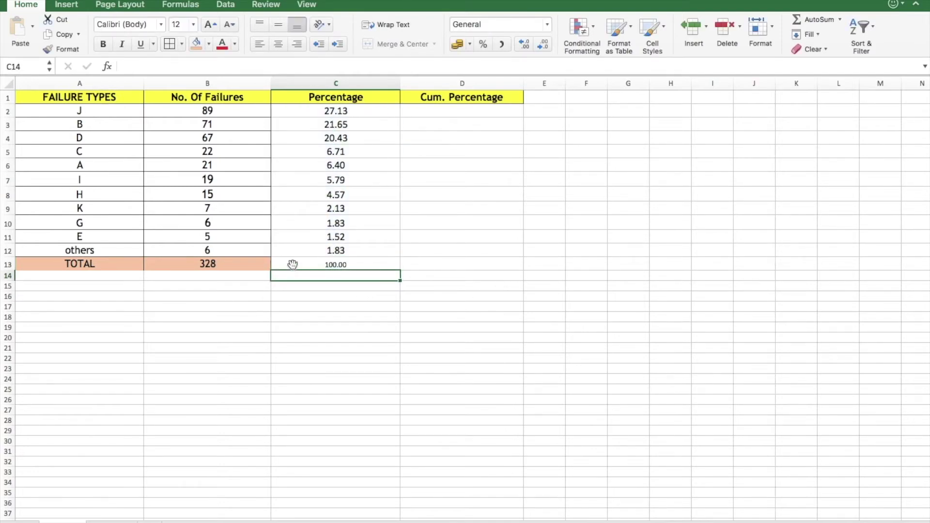
Shade C13:D13 salmon to match the TOTAL row.
drag(292, 264, 420, 270)
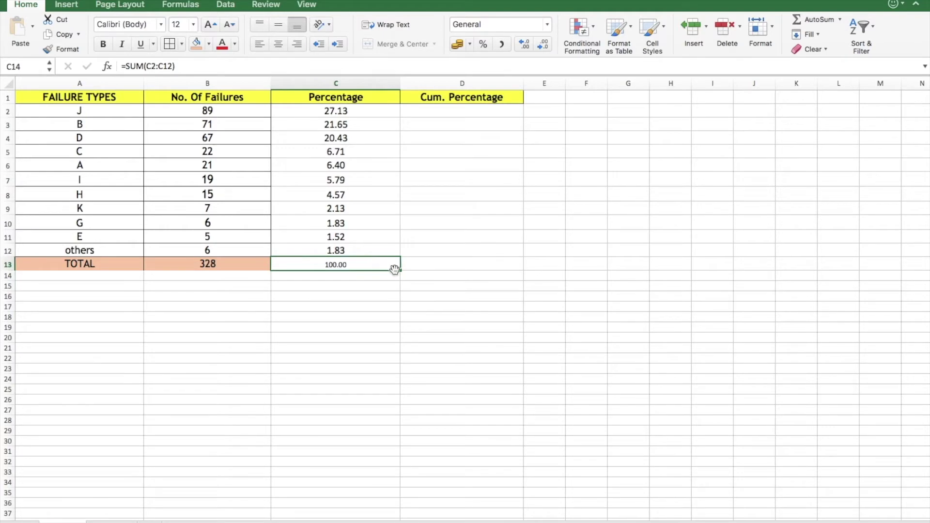
click(197, 49)
click(505, 347)
click(459, 103)
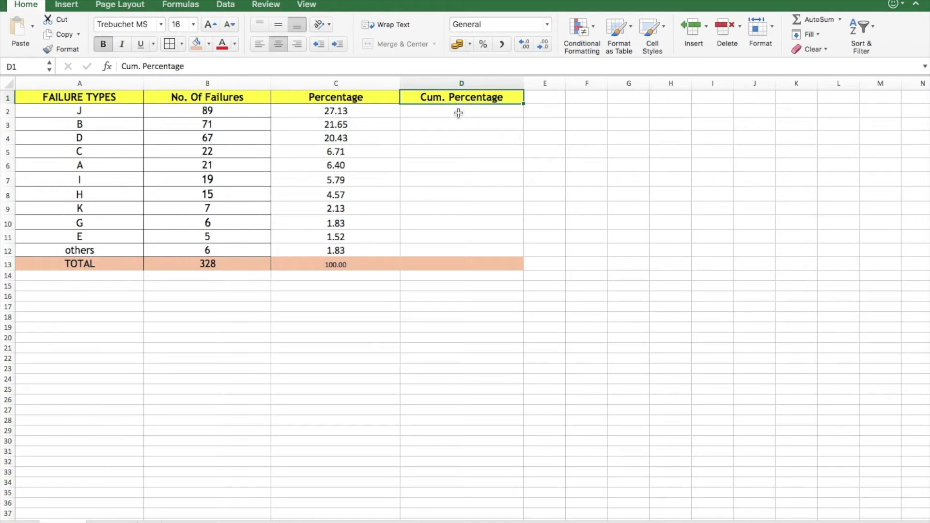
Enter =C2 in D2 and the running total =C3+D2 in D3 (48.78).
click(429, 116)
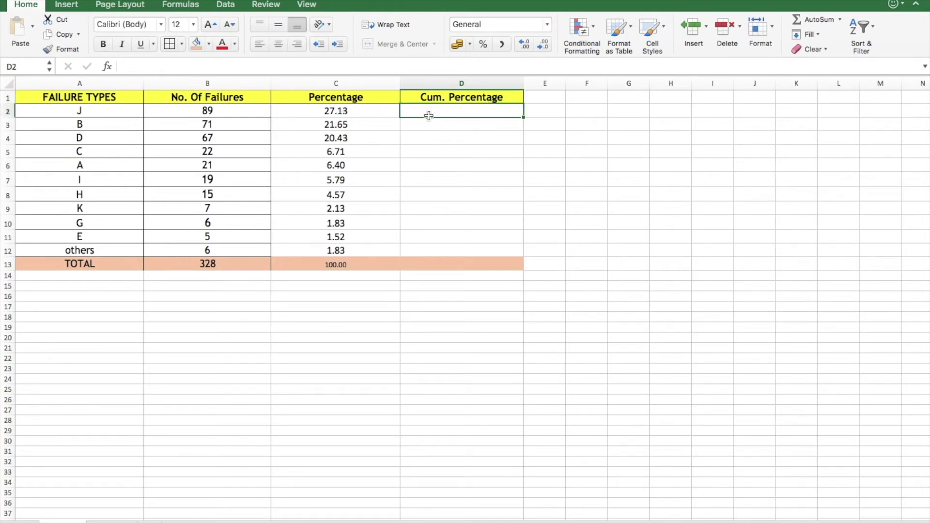
text(=)
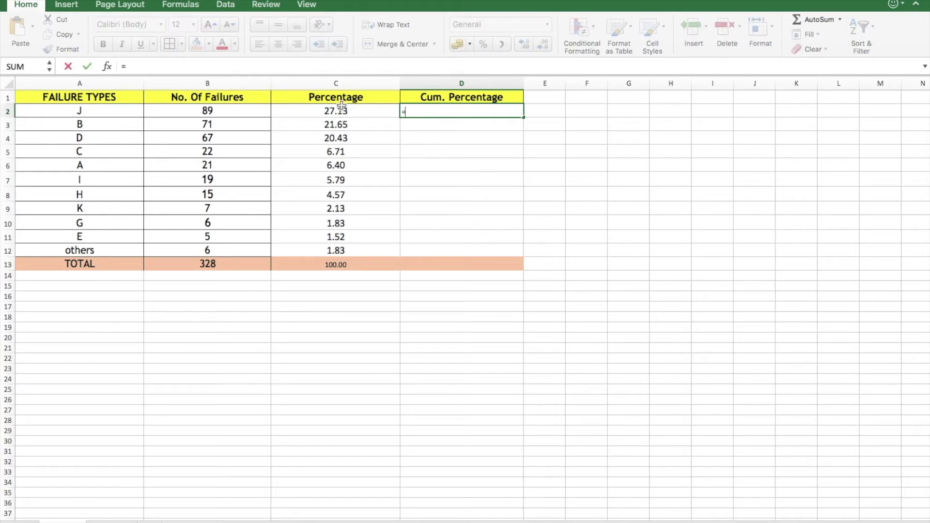
click(331, 111)
key(Return)
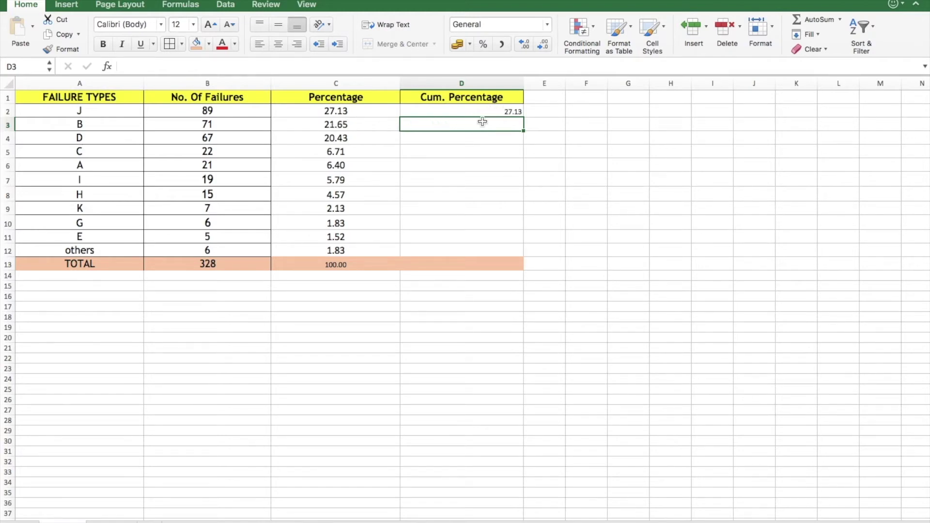
text(=)
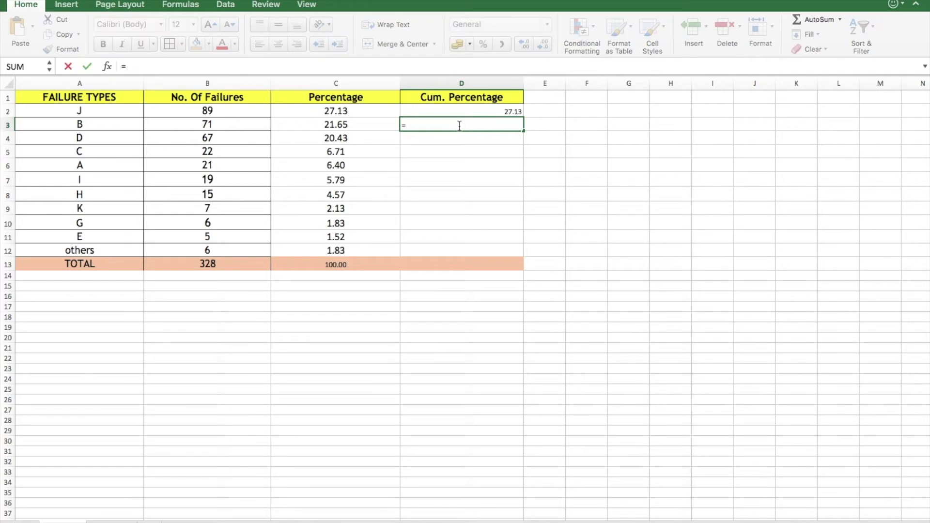
click(360, 124)
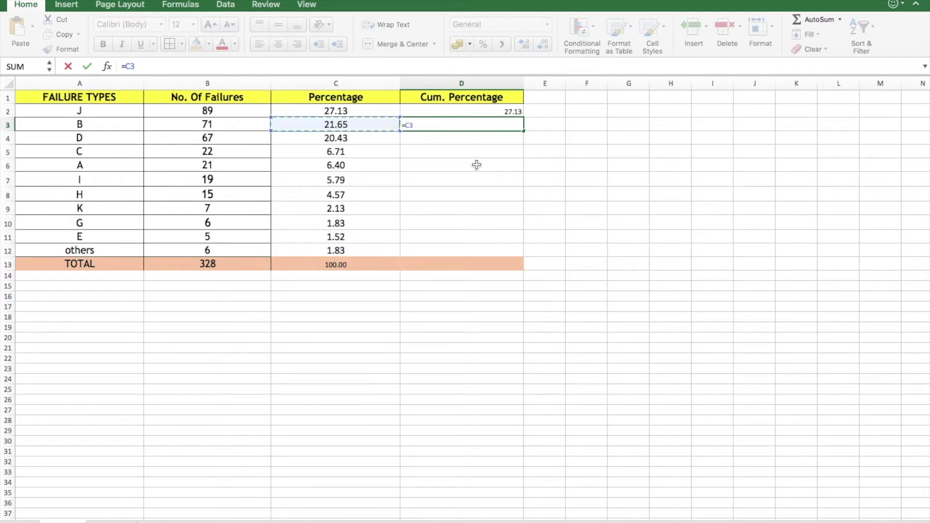
text(+)
click(488, 115)
key(Return)
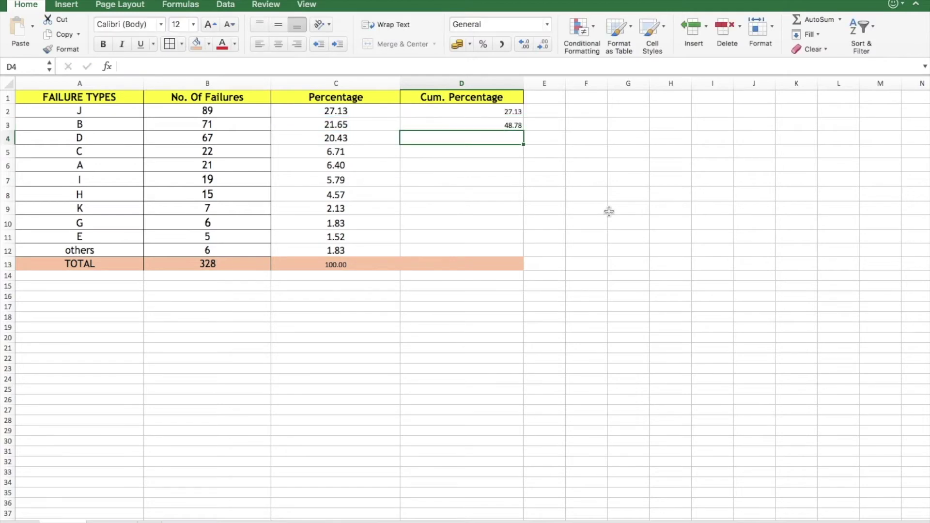
Centre the cumulative values in D2:D12.
click(451, 84)
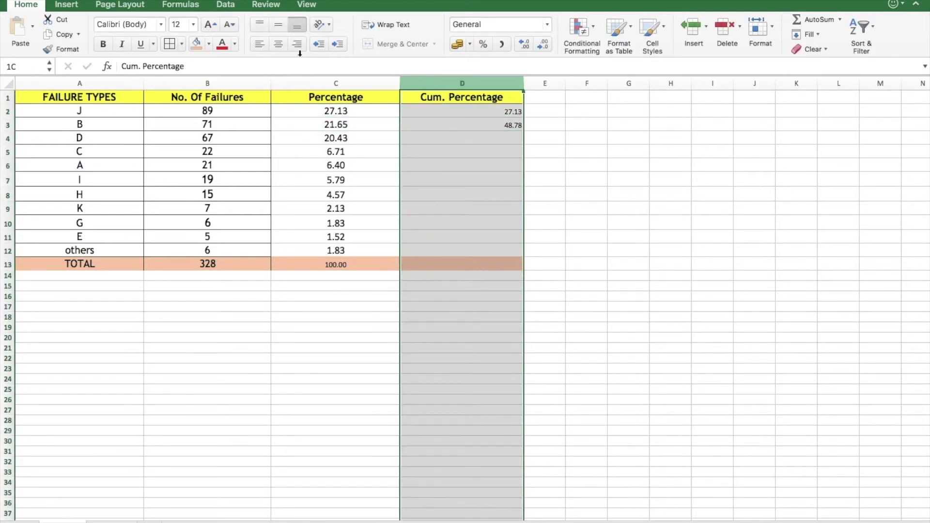
click(279, 44)
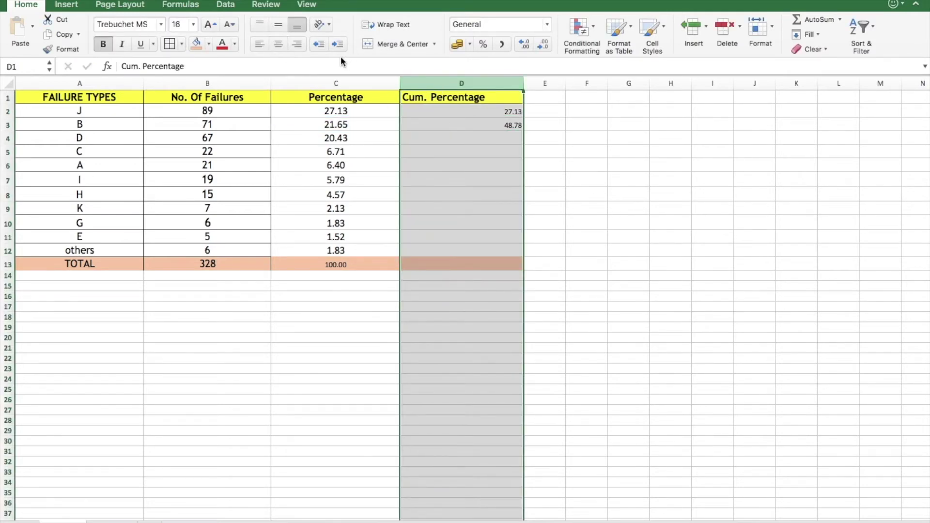
drag(467, 111, 466, 250)
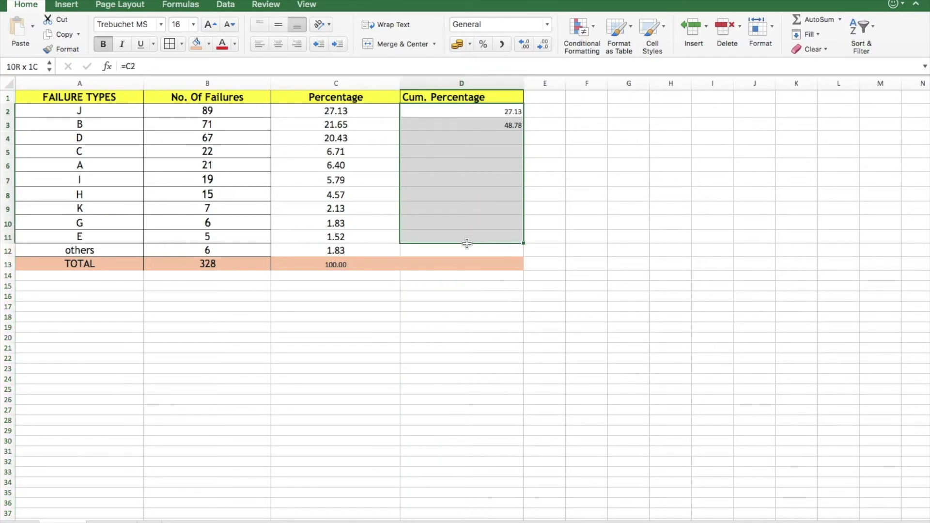
click(283, 48)
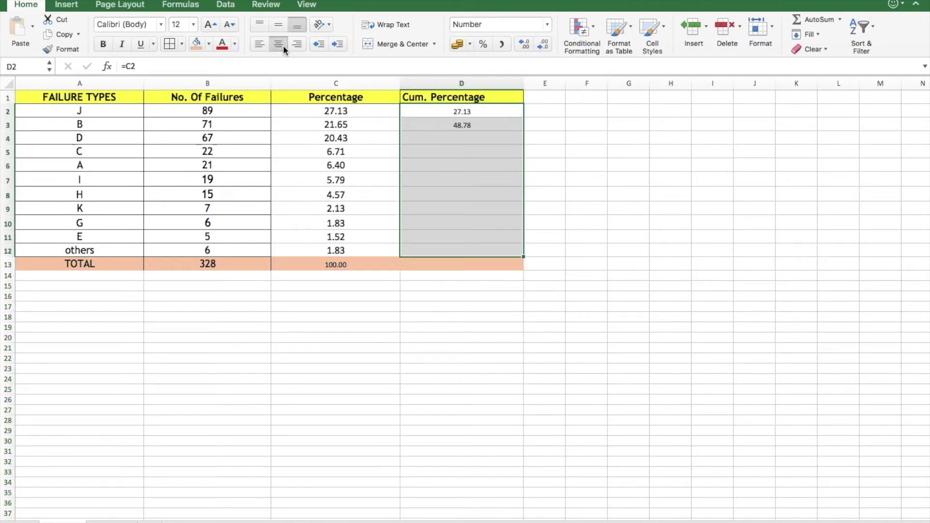
click(636, 172)
Fill D3's running-total formula down to D12, reaching 100.00.
click(513, 127)
drag(523, 131, 526, 250)
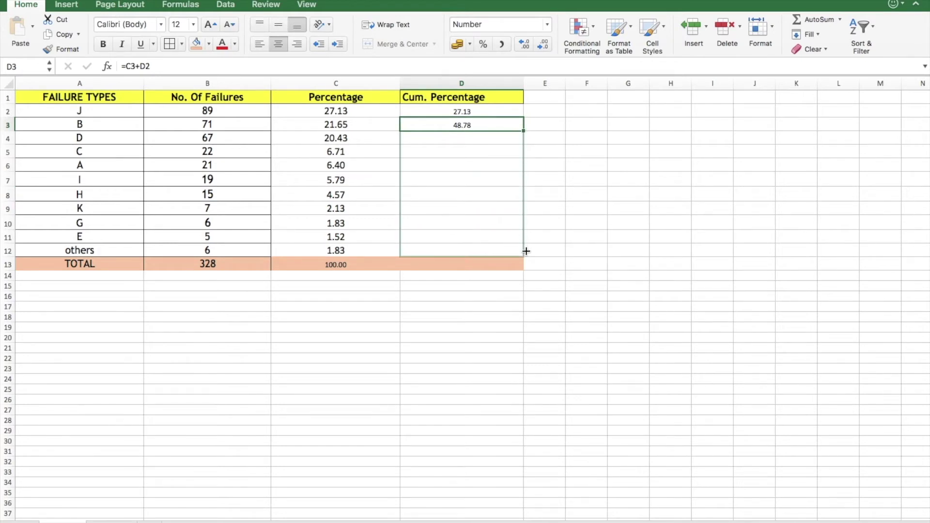
drag(526, 251, 526, 252)
click(511, 326)
click(441, 117)
Set the cumulative values D2:D12 to font size 16.
drag(441, 117, 438, 251)
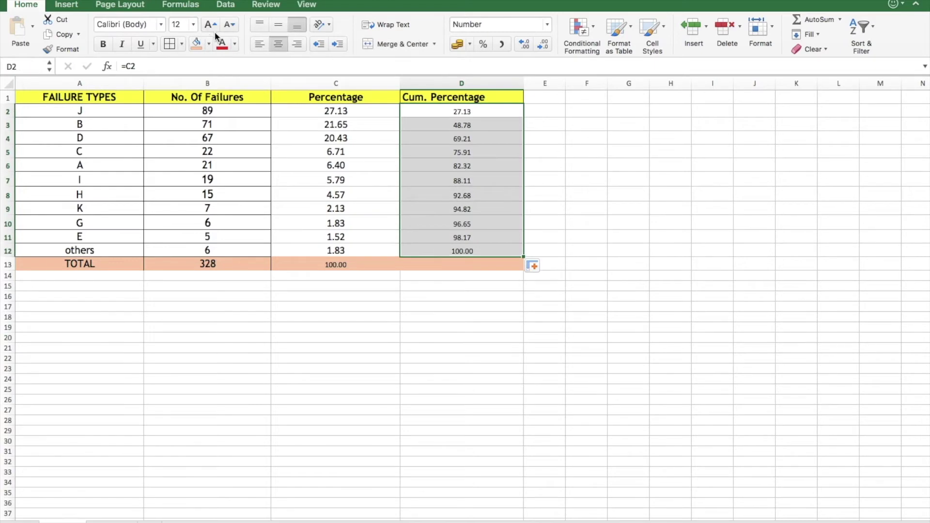
click(193, 24)
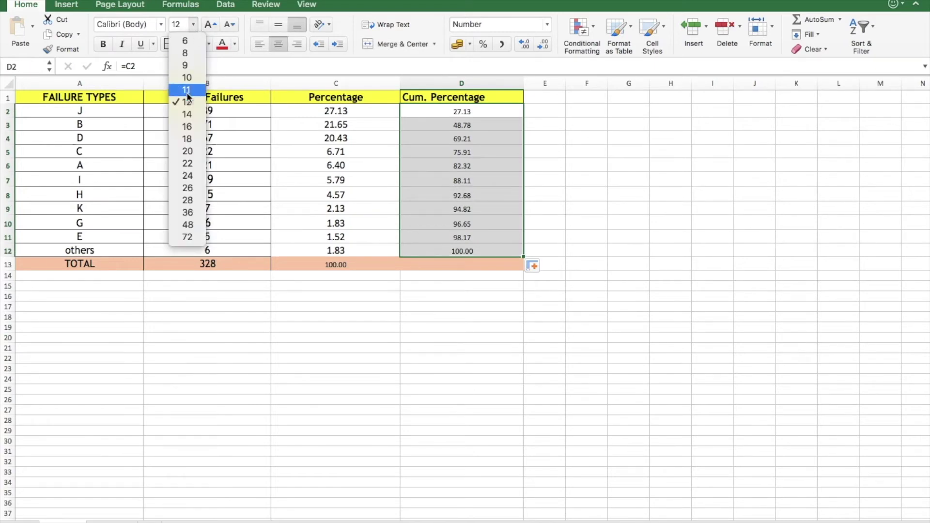
click(187, 126)
click(430, 326)
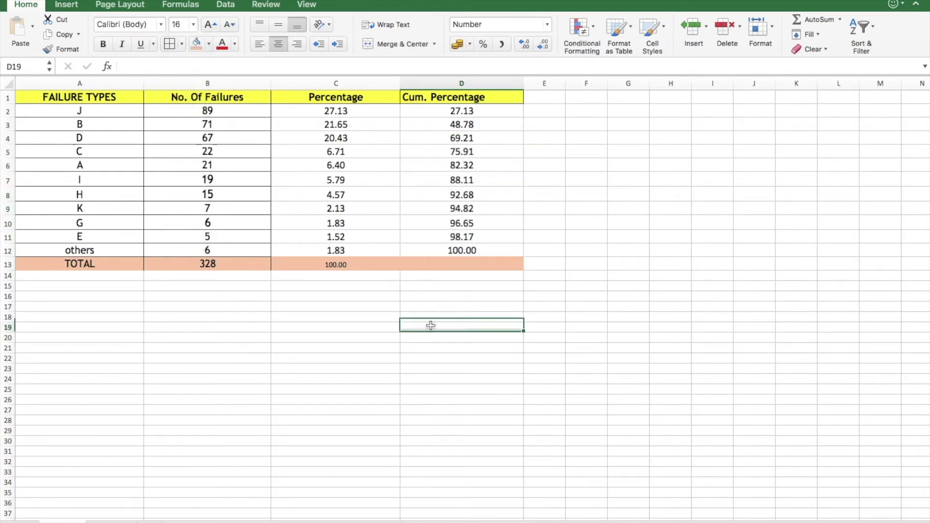
Hide Percentage column C and select A2:D12 as the chart data.
click(397, 348)
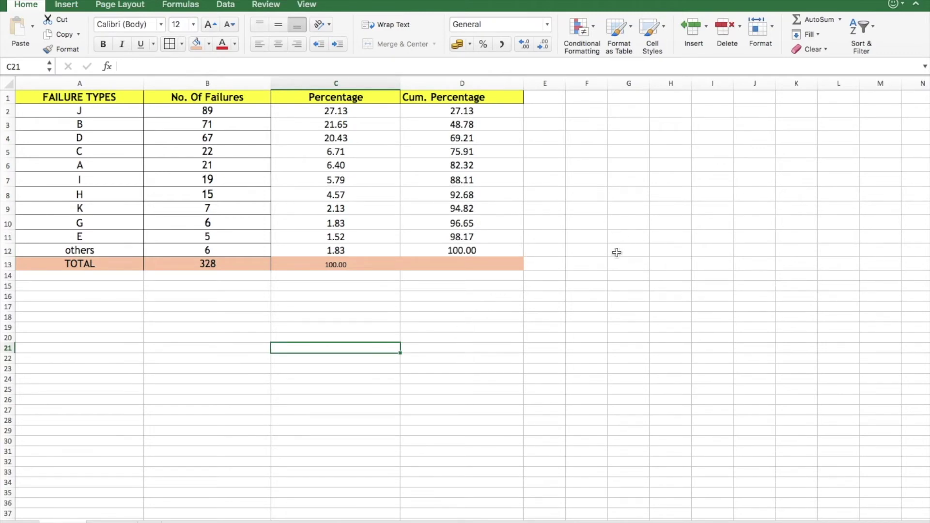
click(599, 361)
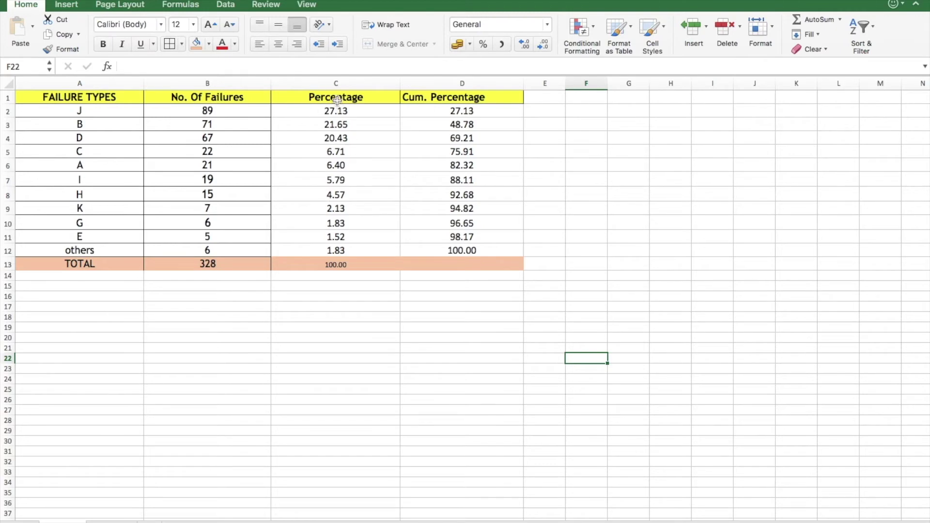
right_click(332, 85)
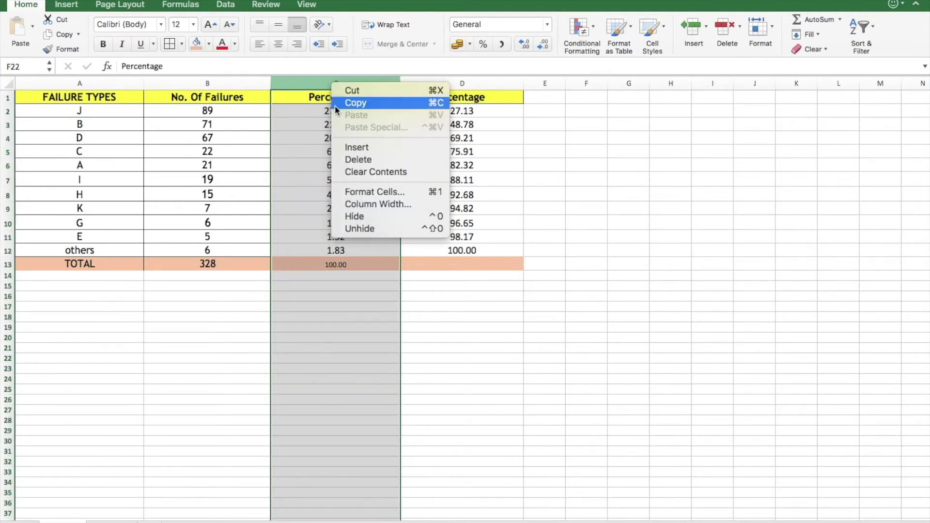
click(356, 218)
click(544, 252)
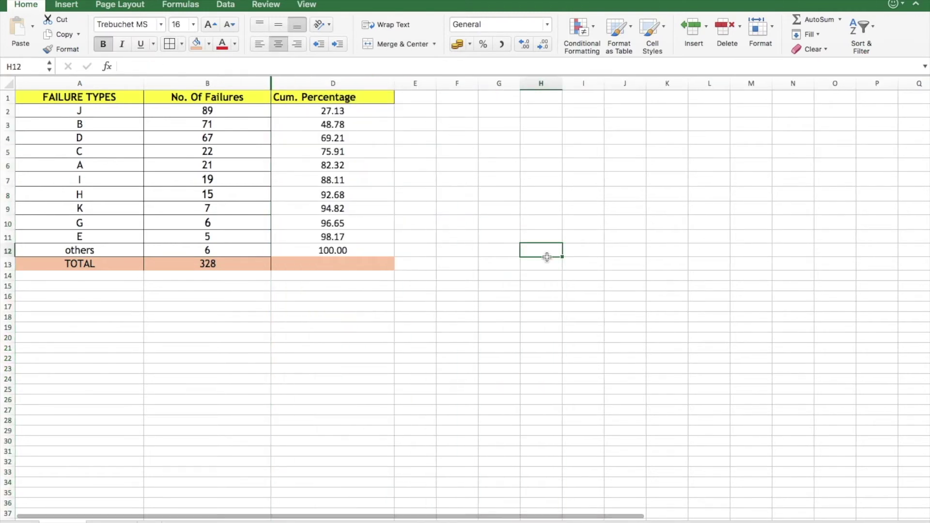
click(384, 342)
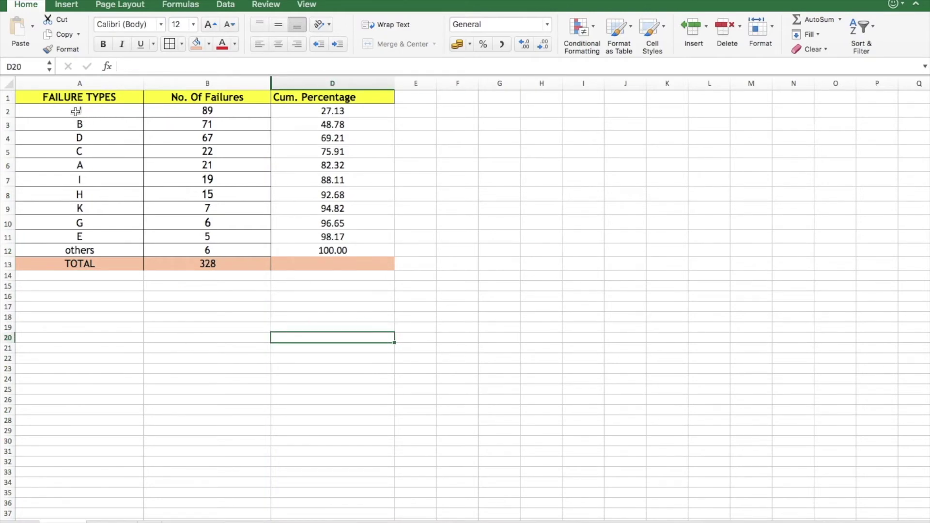
drag(76, 111, 234, 226)
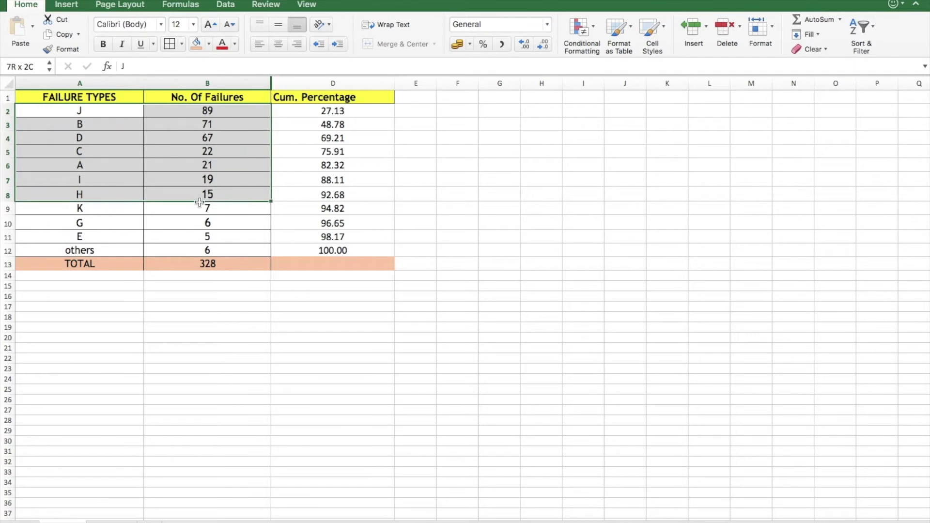
drag(234, 227, 293, 251)
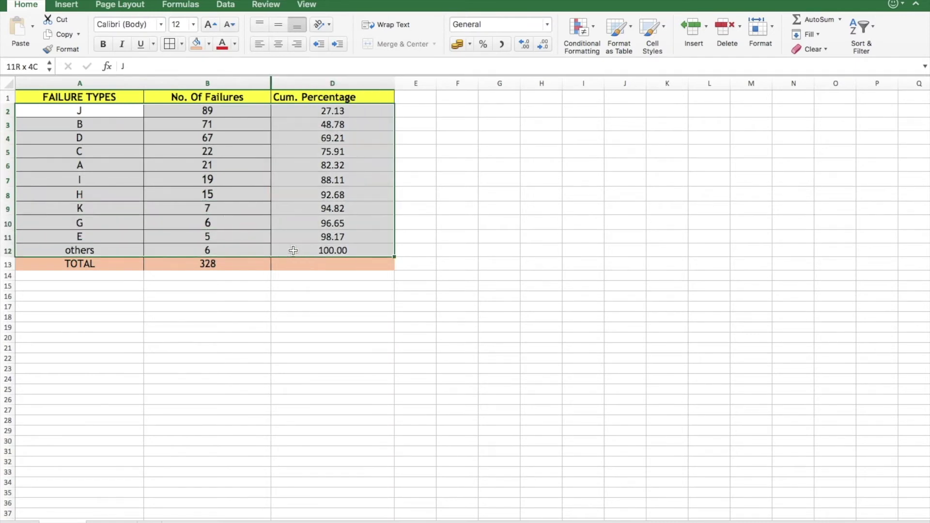
Insert a clustered column chart of failures and cumulative percentage, then move and enlarge it beside the table.
click(67, 5)
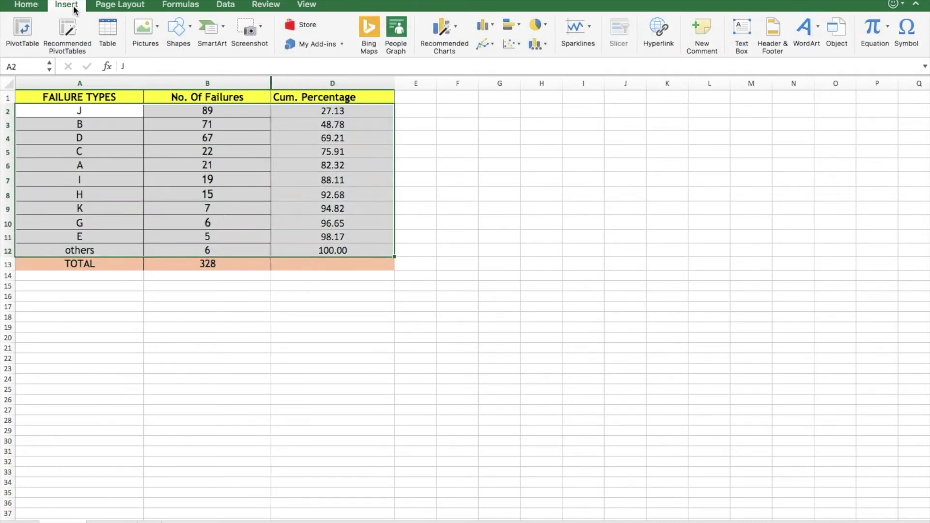
click(494, 30)
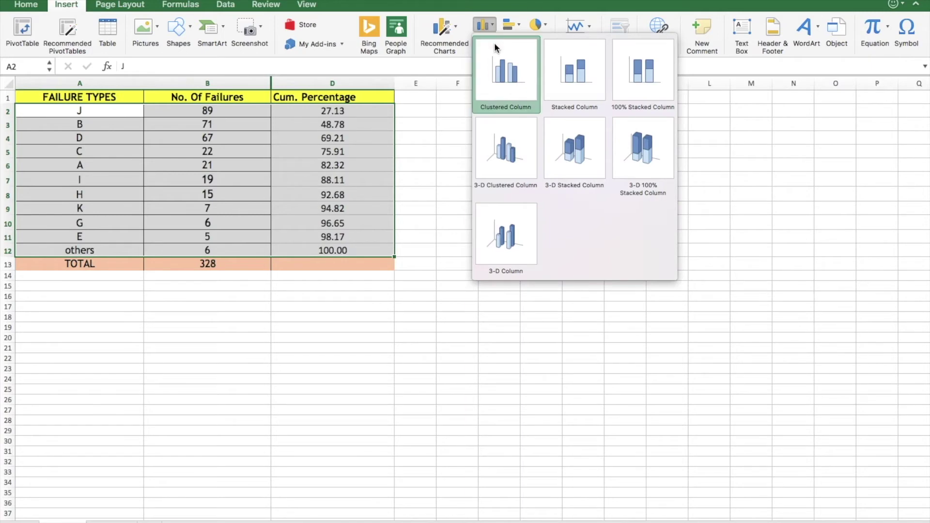
click(506, 79)
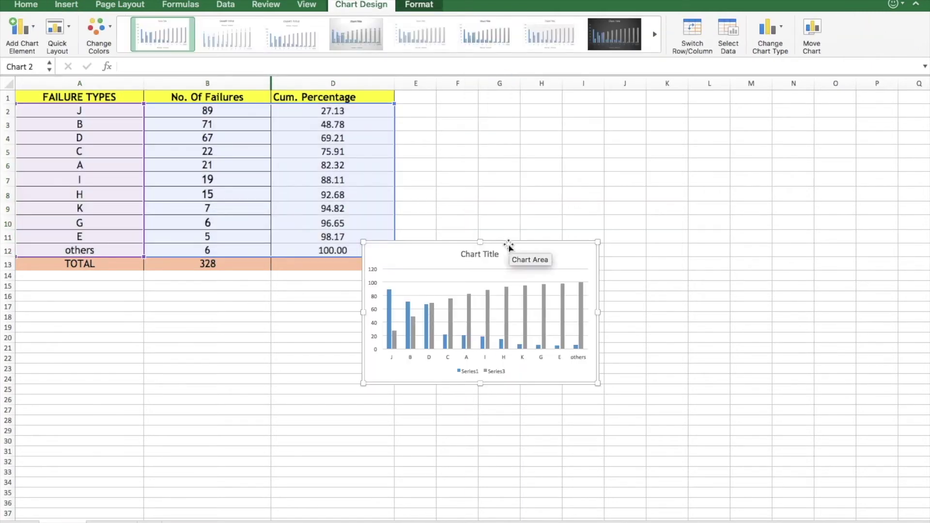
drag(510, 245, 609, 171)
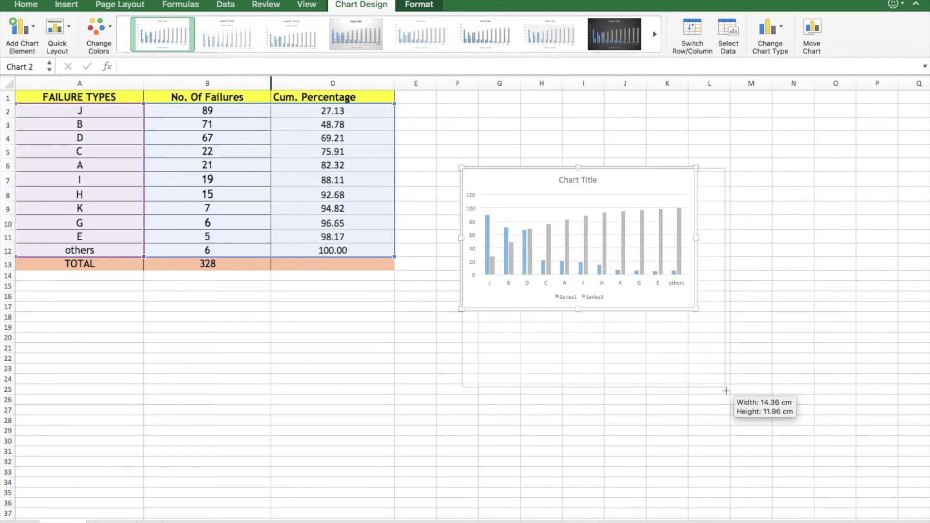
drag(697, 311, 732, 378)
click(668, 441)
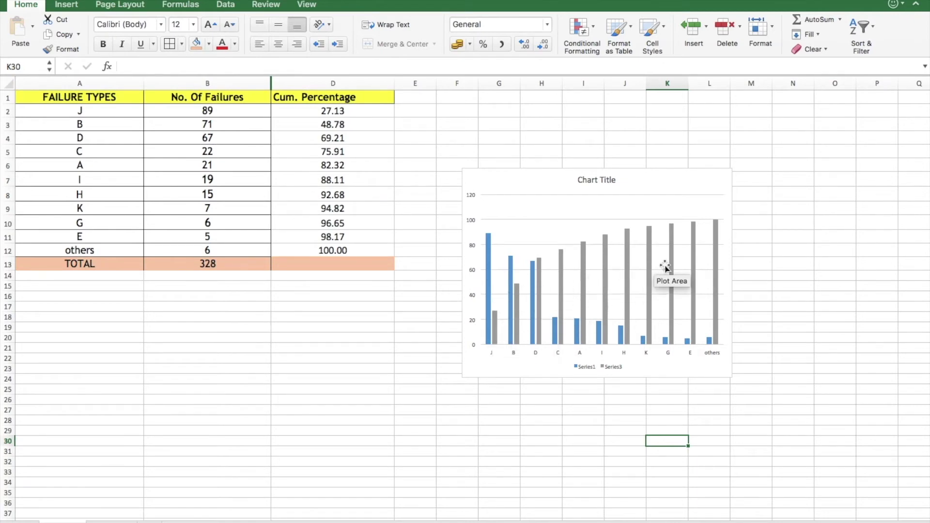
Change the Series3 cumulative percentage columns to a Line with Markers chart type.
right_click(541, 293)
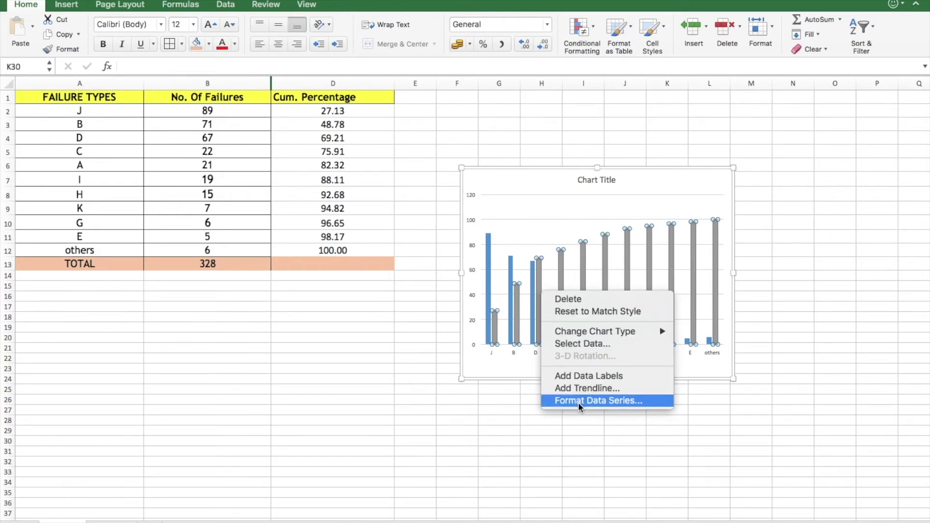
mouse_move(696, 344)
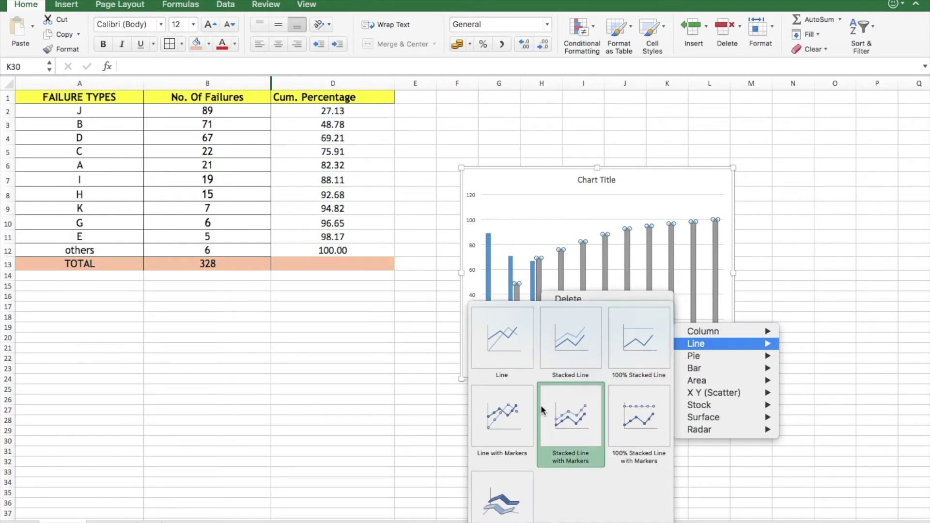
click(511, 416)
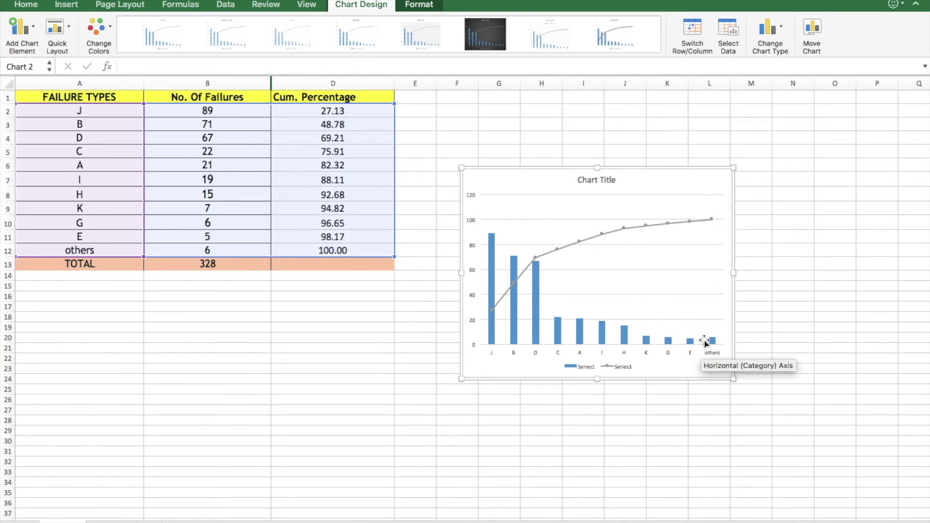
click(580, 242)
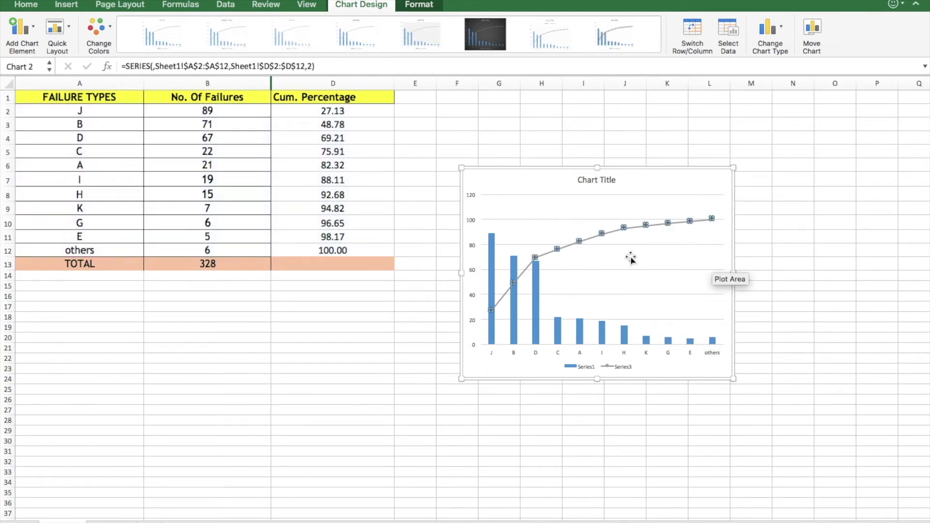
Plot the cumulative percentage line series on a secondary axis scaled 0 to 120.
right_click(570, 246)
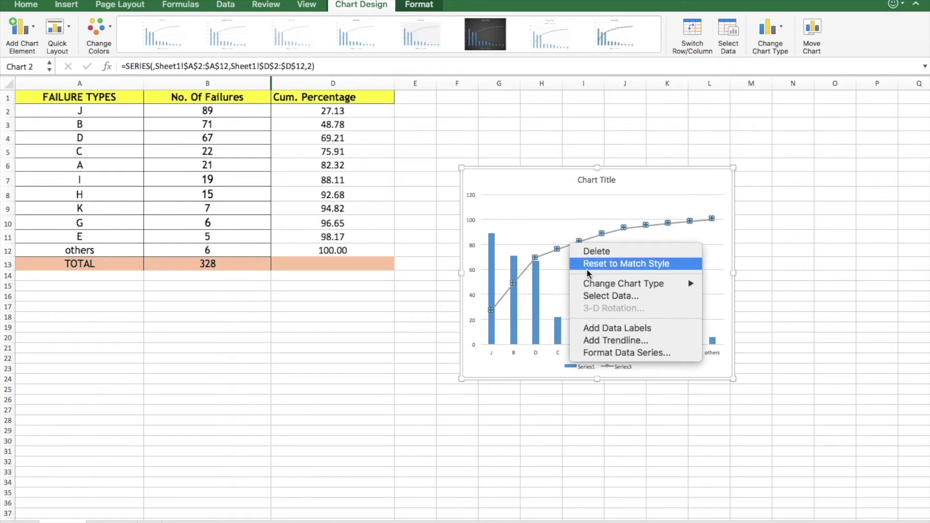
click(610, 354)
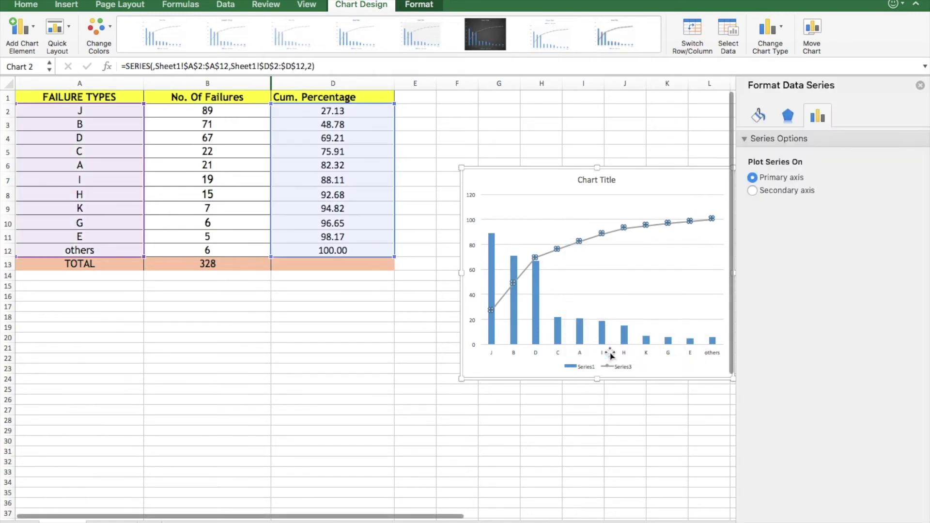
click(752, 191)
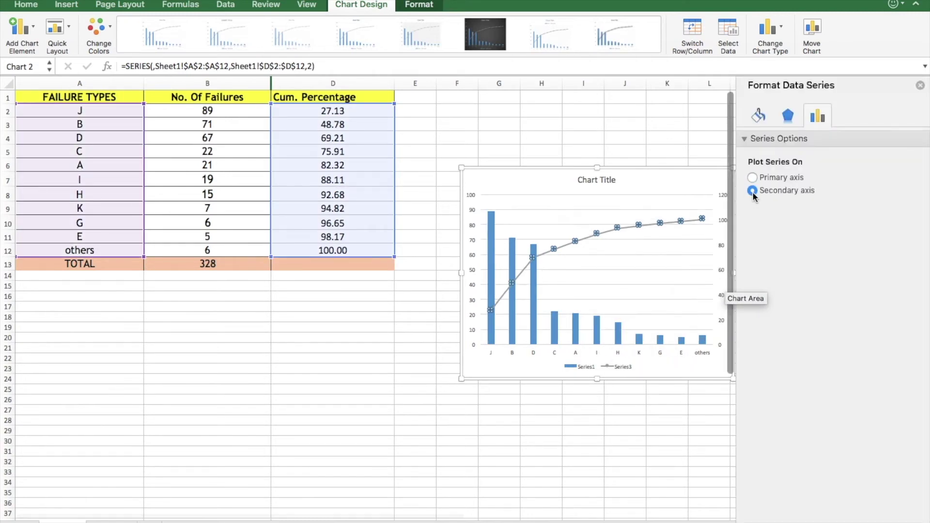
click(702, 403)
click(920, 86)
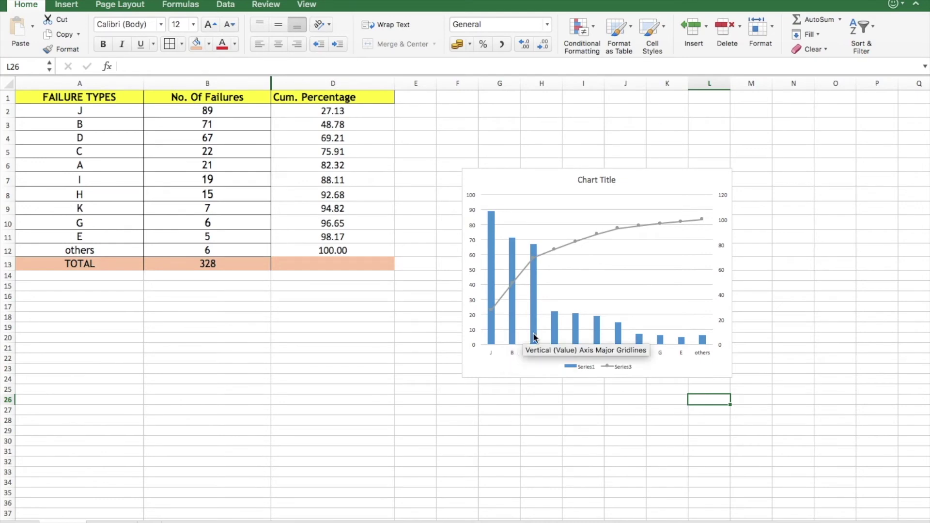
mouse_move(575, 329)
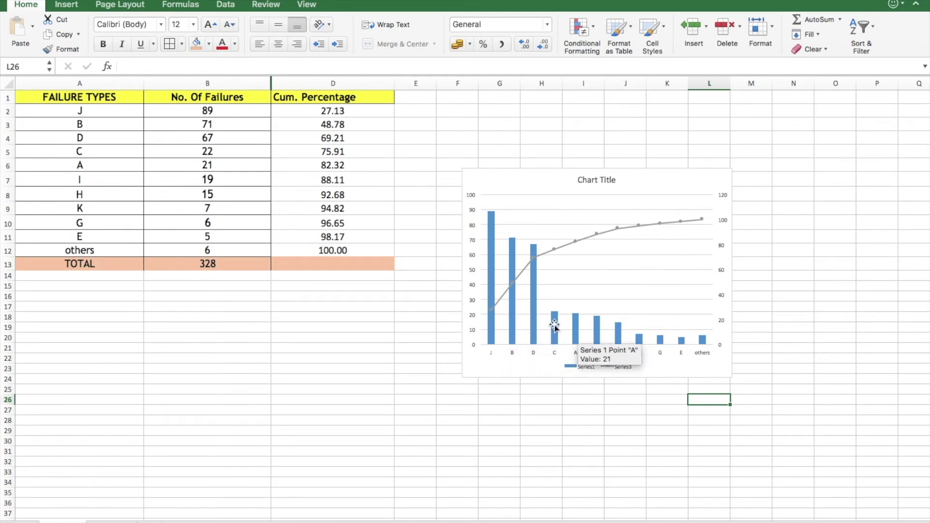
click(493, 276)
Set the failure-count columns' gap width to 0% so they sit flush.
click(493, 277)
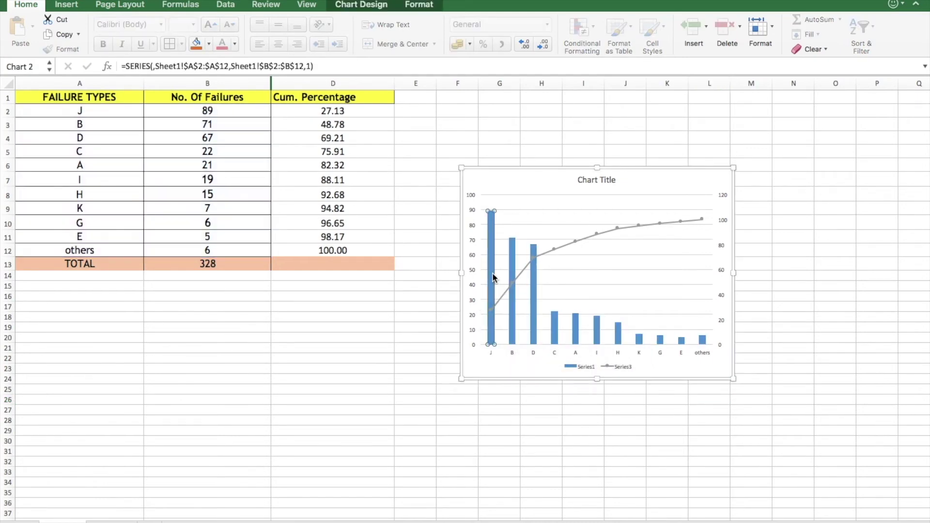
right_click(492, 273)
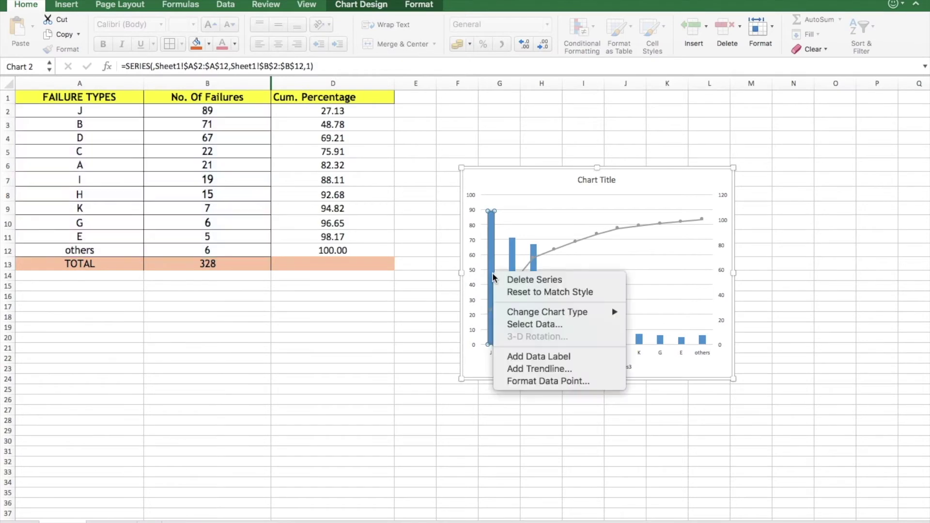
click(544, 382)
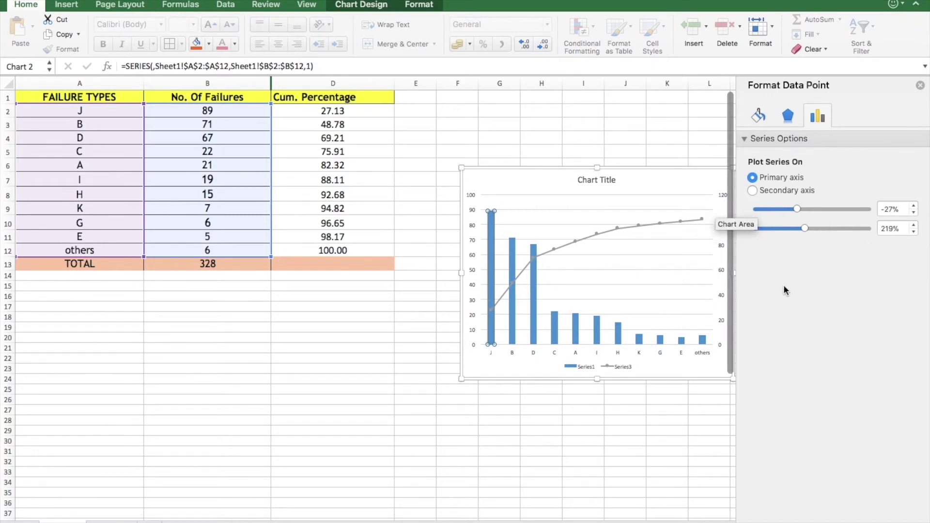
drag(903, 229, 886, 229)
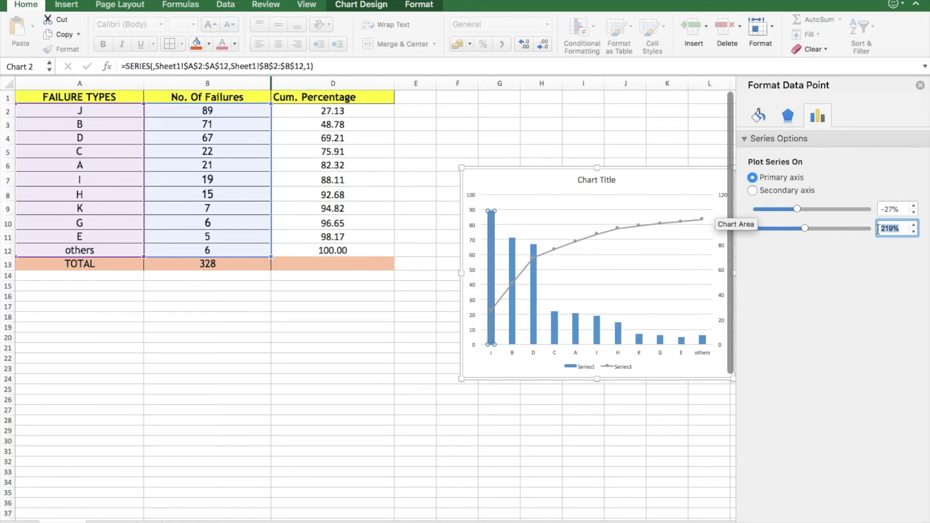
text(0)
key(Return)
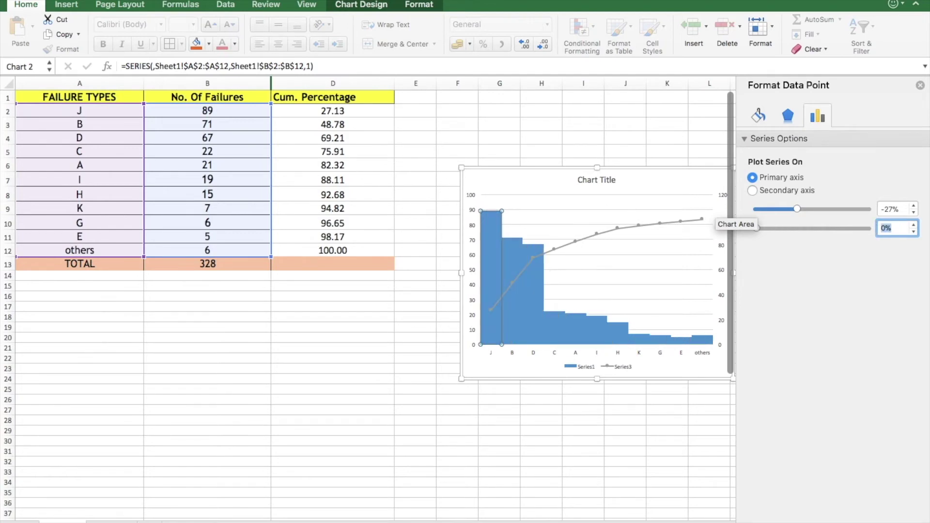
click(542, 435)
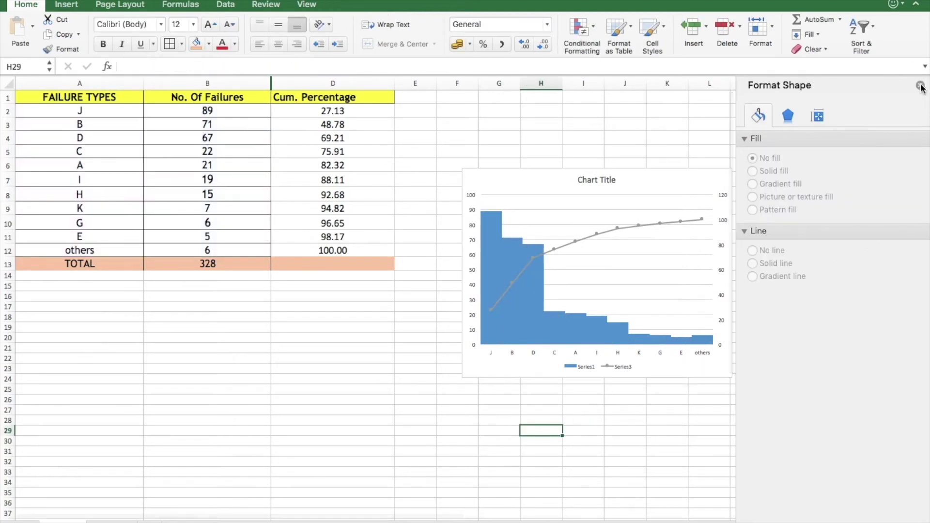
click(519, 316)
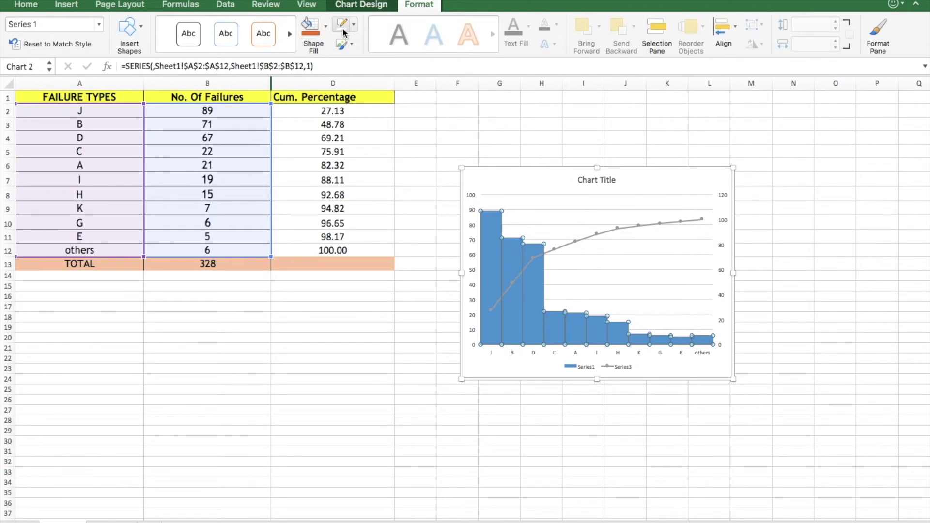
click(424, 372)
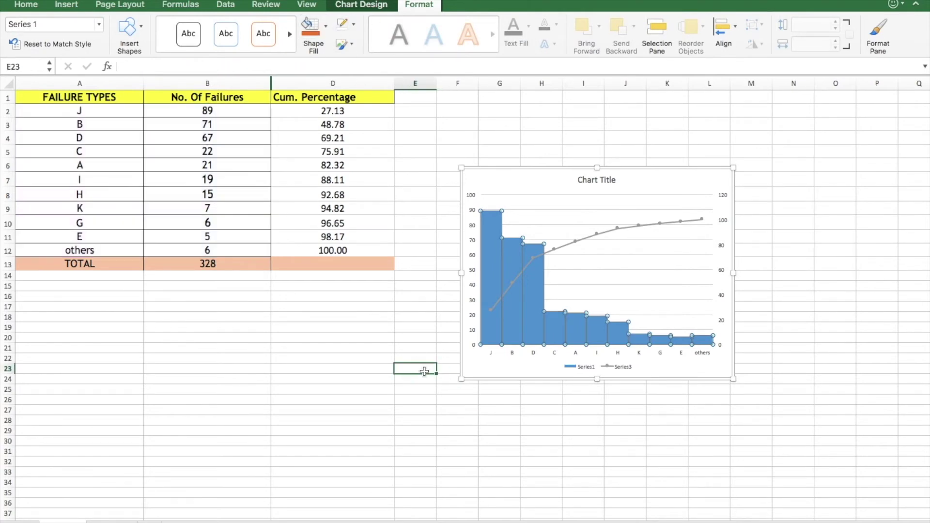
Set the left failure-count axis maximum bound to 328, the total number of failures.
click(506, 402)
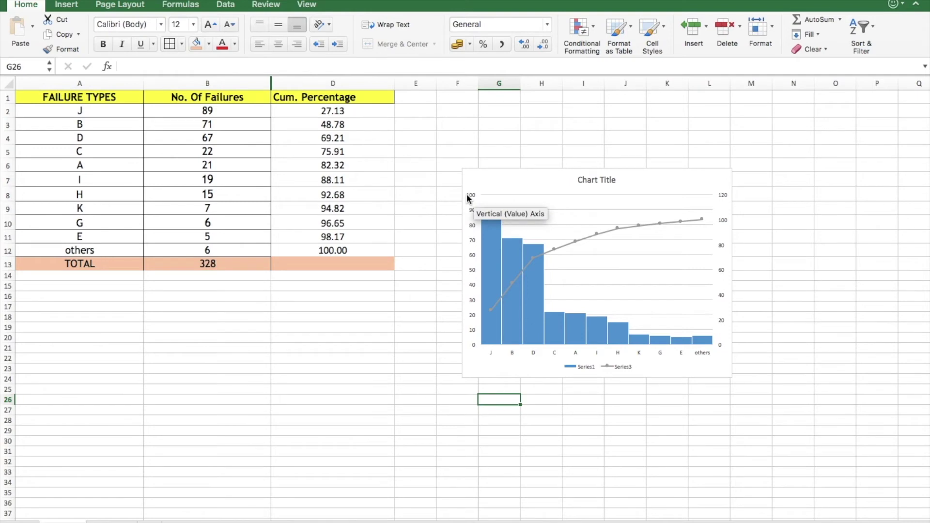
click(475, 285)
right_click(475, 286)
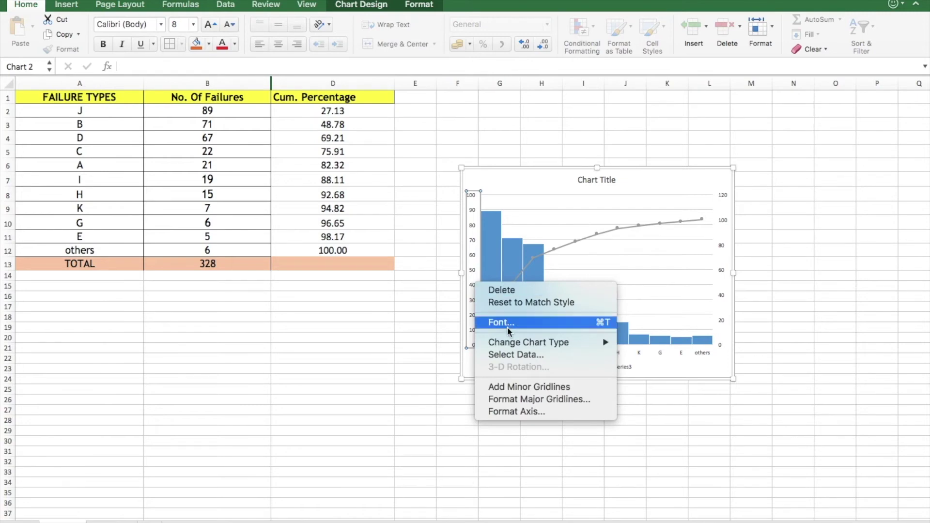
click(514, 412)
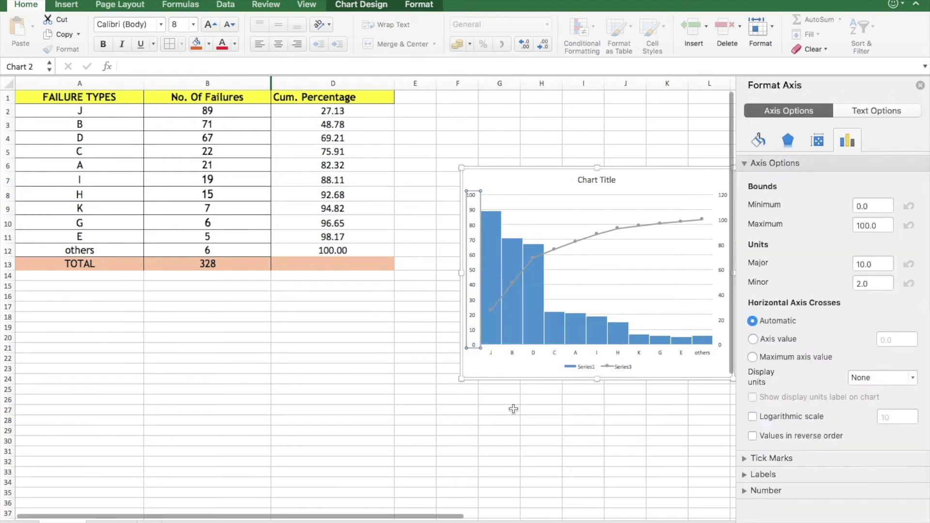
click(869, 226)
drag(870, 226, 856, 226)
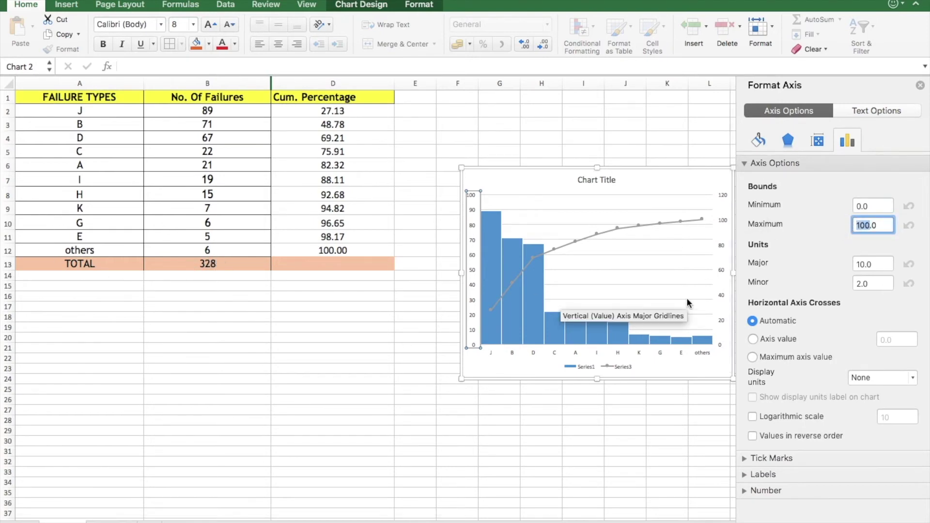
text(328)
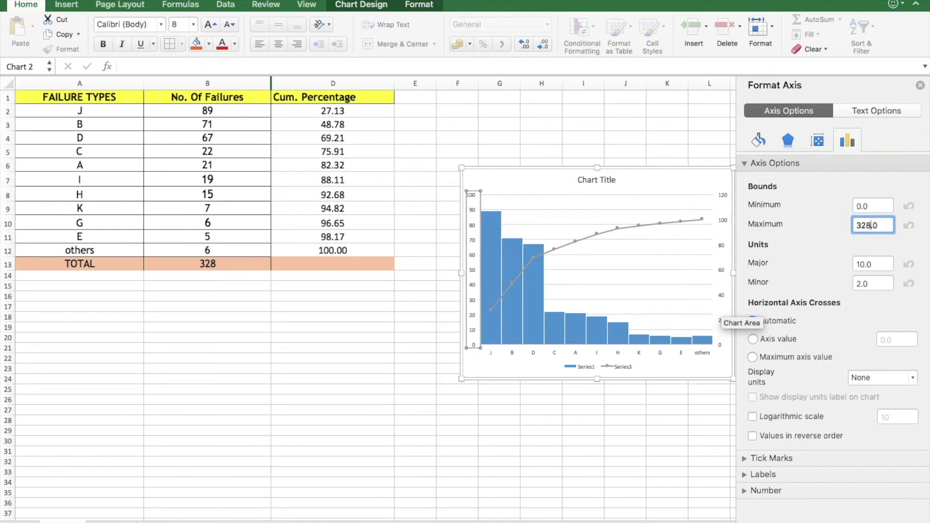
click(921, 85)
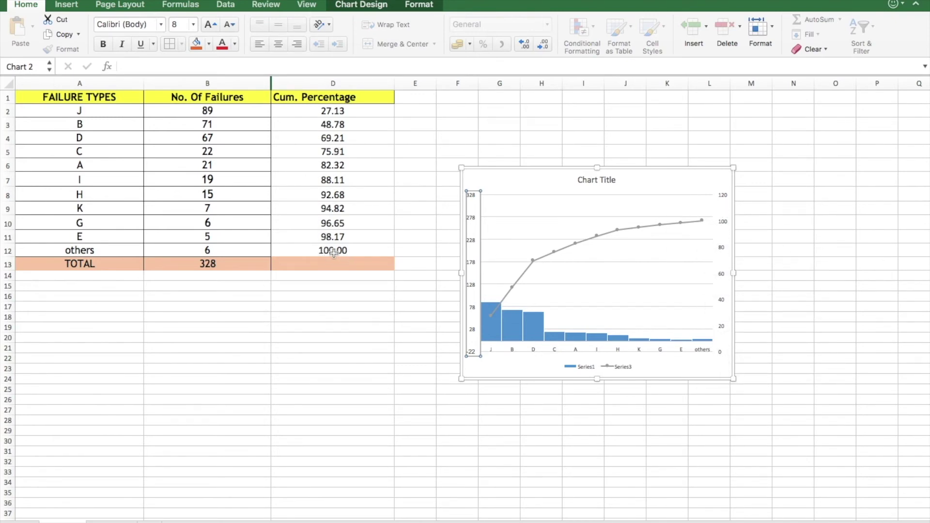
click(723, 314)
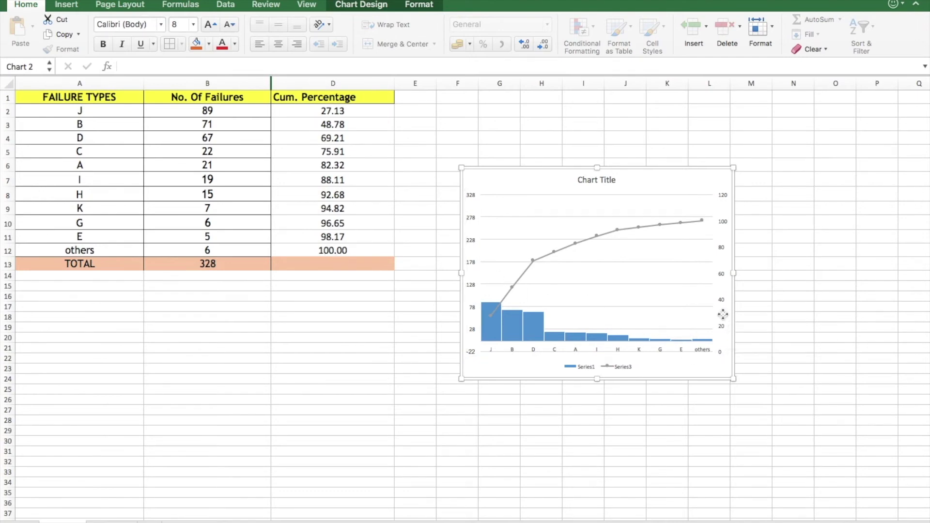
Set the right-hand percentage axis maximum bound to 100.
click(722, 306)
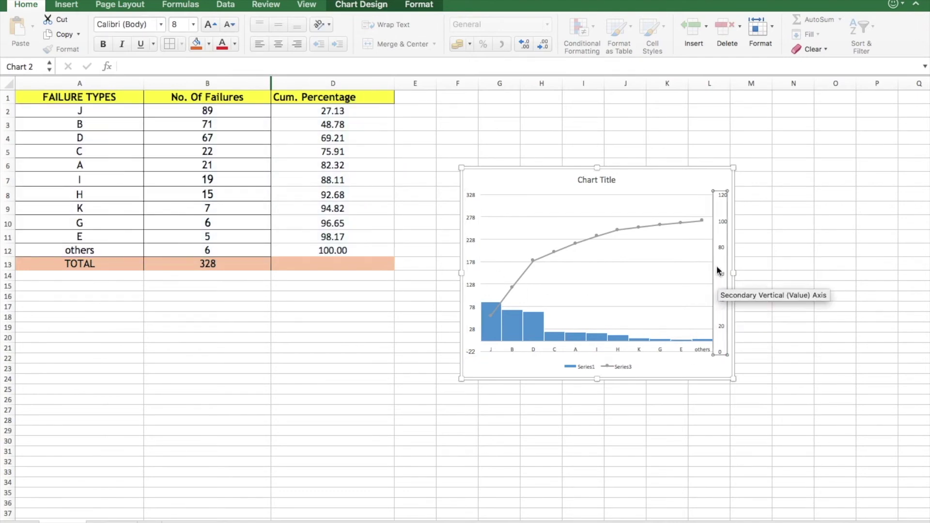
right_click(721, 202)
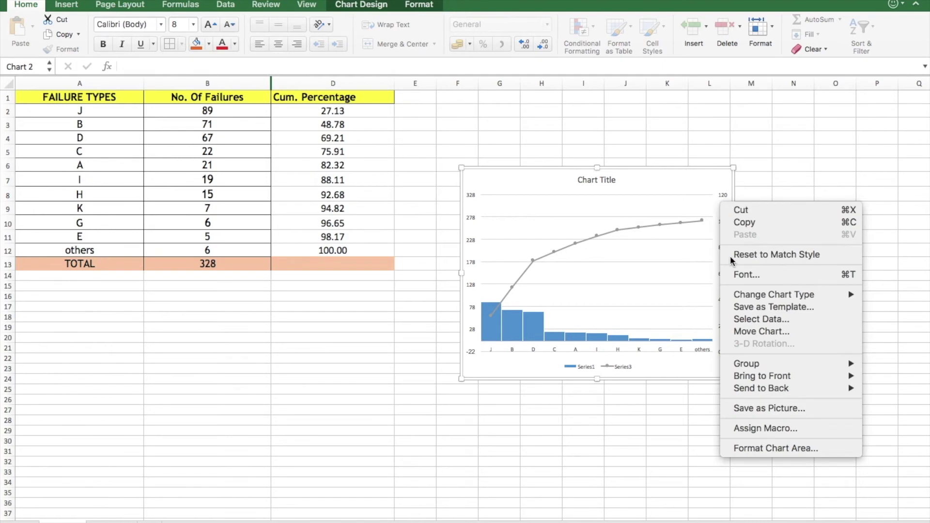
click(724, 305)
click(721, 303)
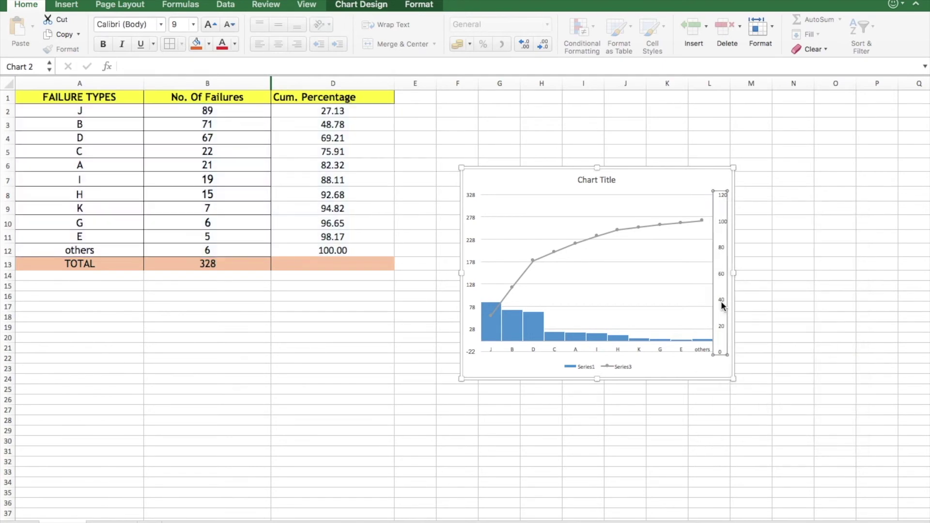
right_click(721, 301)
click(761, 429)
click(860, 225)
key(BackSpace)
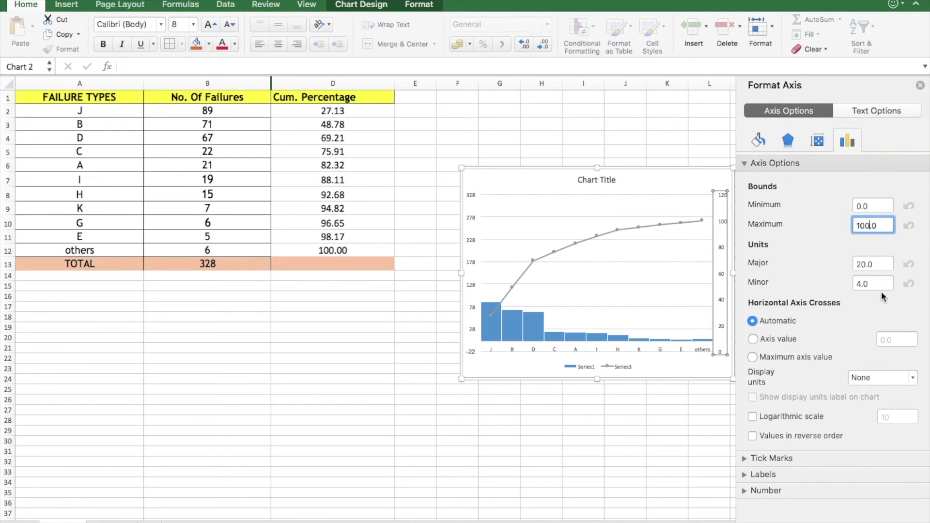
key(Return)
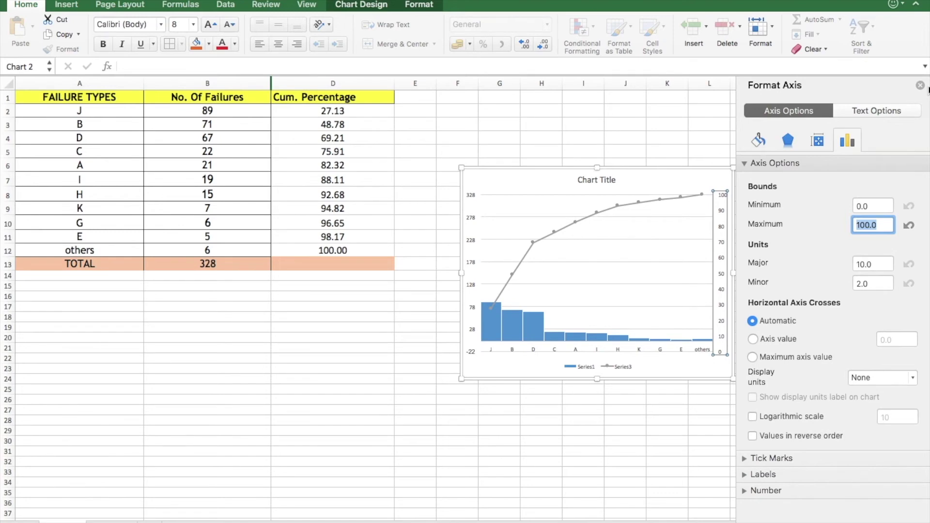
click(921, 85)
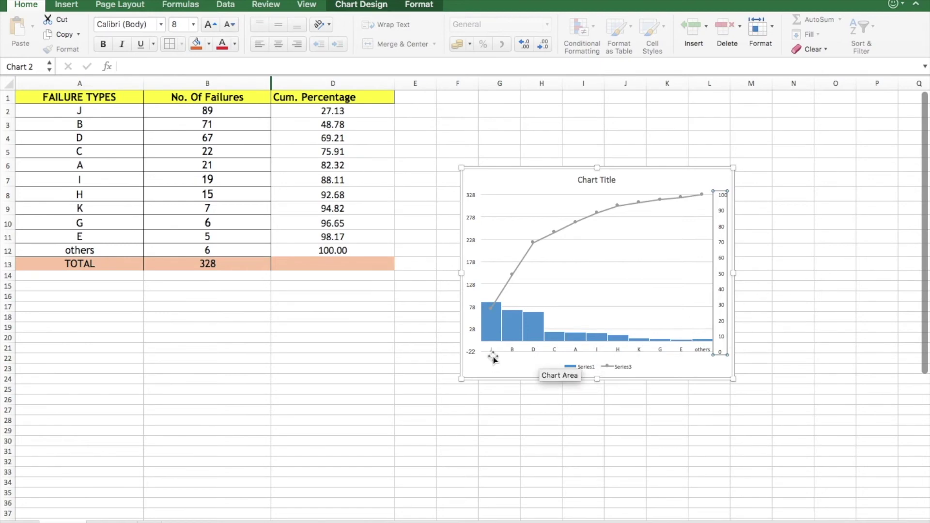
Rename the chart title to 'Prioritizing Failure defect'.
click(362, 378)
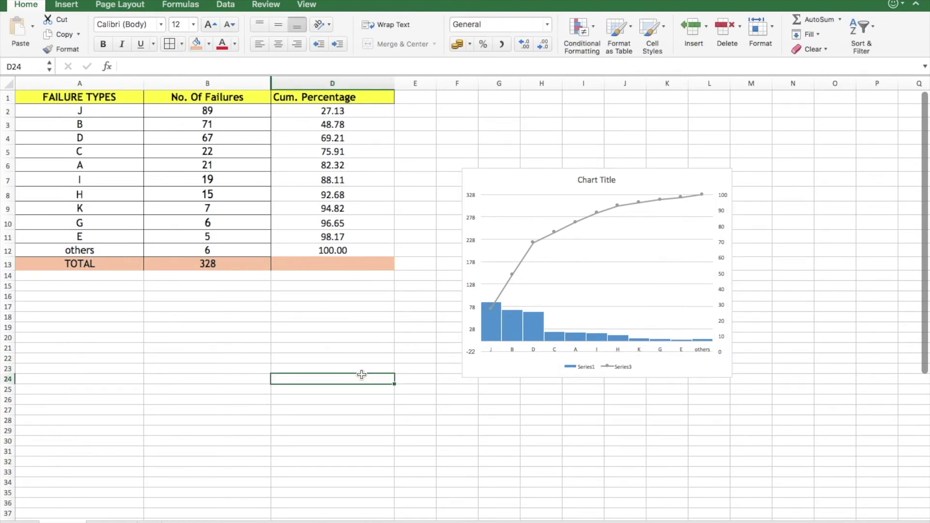
click(586, 182)
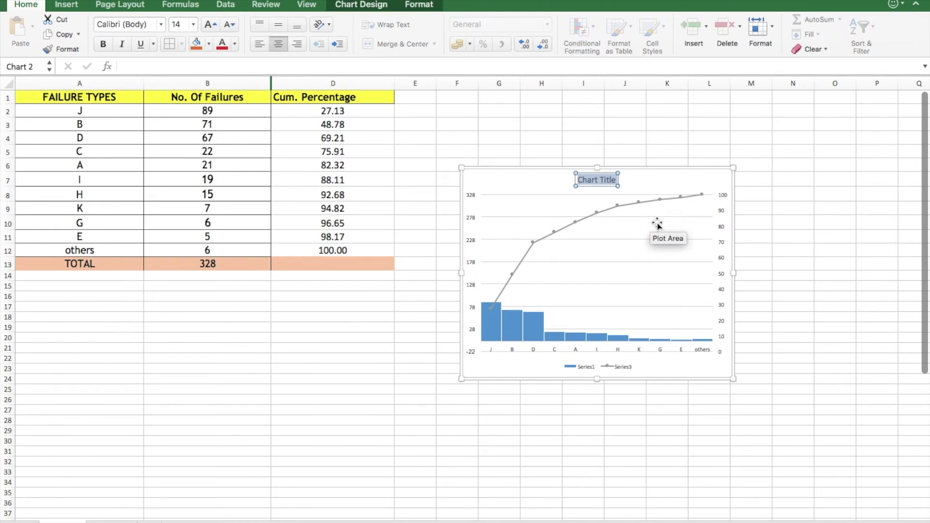
text(Prioritizing)
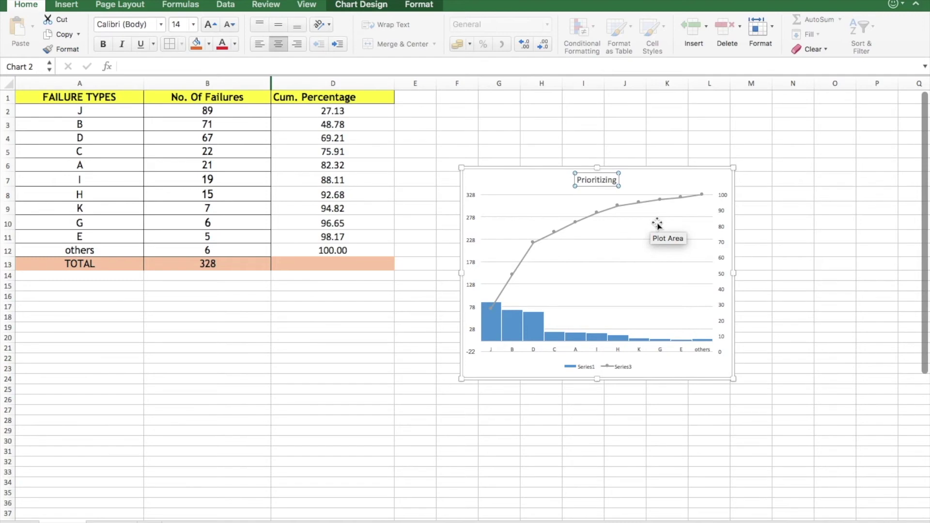
text( Failure defect)
click(565, 416)
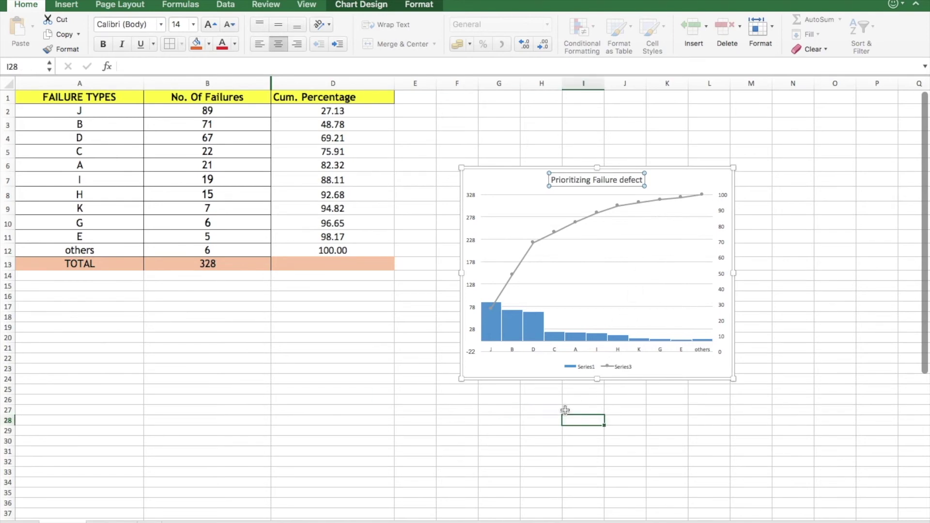
click(538, 371)
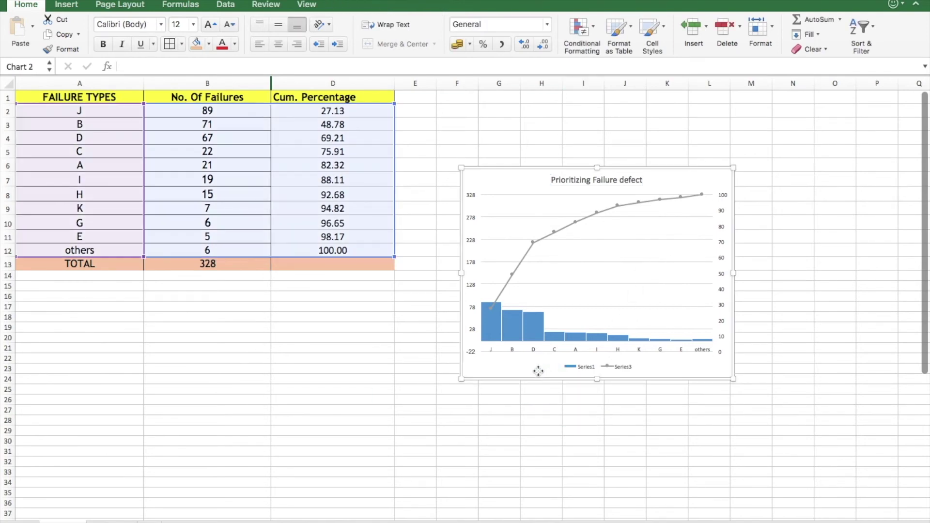
Add data labels to the failure-count columns and the cumulative percentage line.
right_click(513, 329)
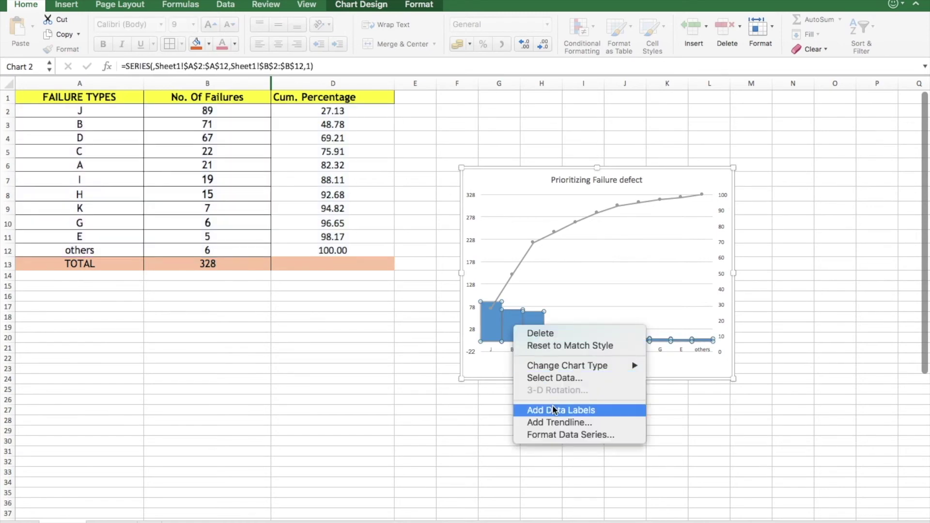
click(554, 410)
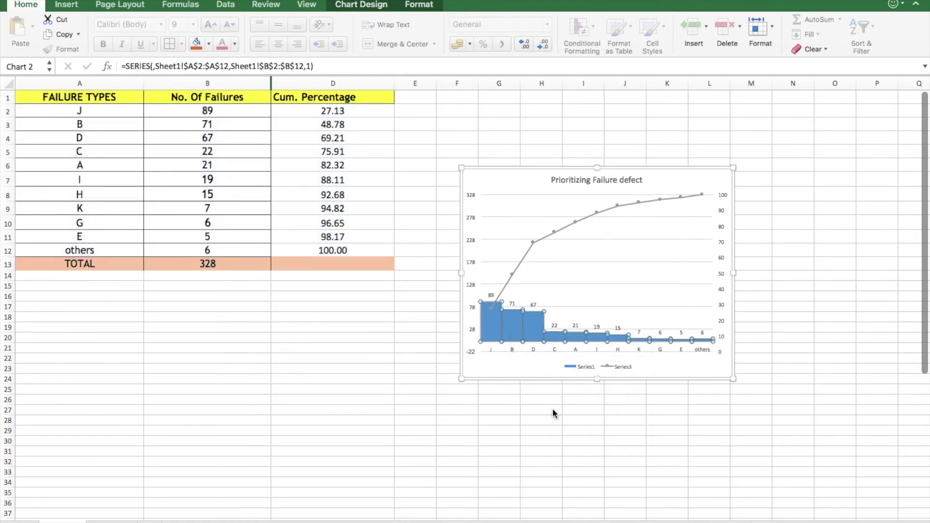
click(548, 234)
right_click(548, 237)
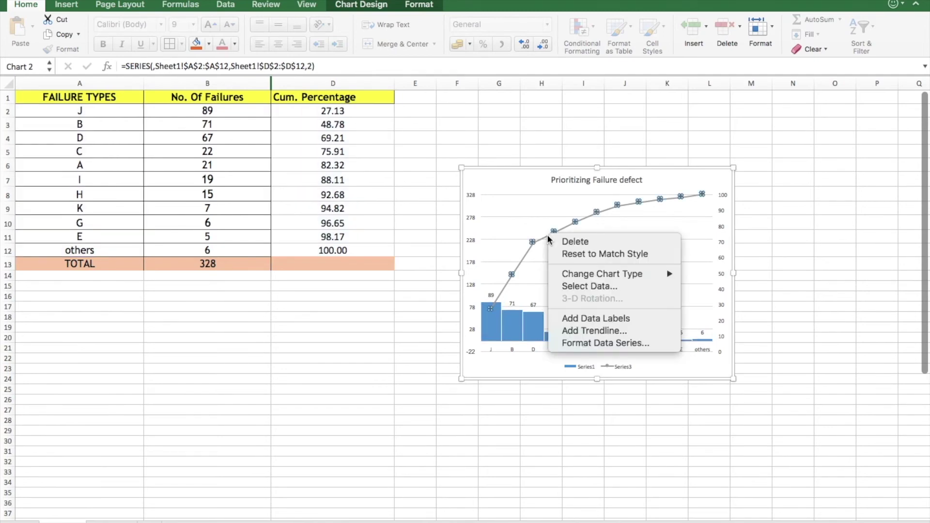
click(572, 316)
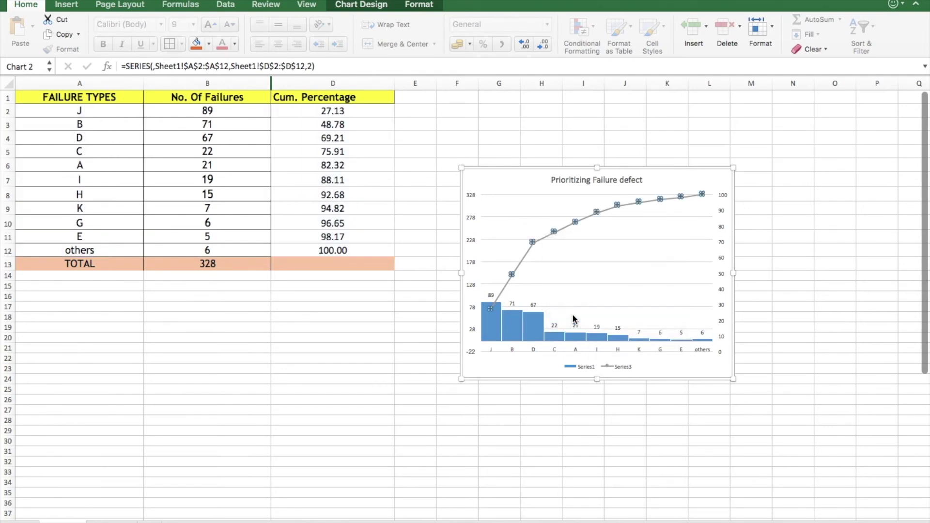
click(828, 305)
click(677, 297)
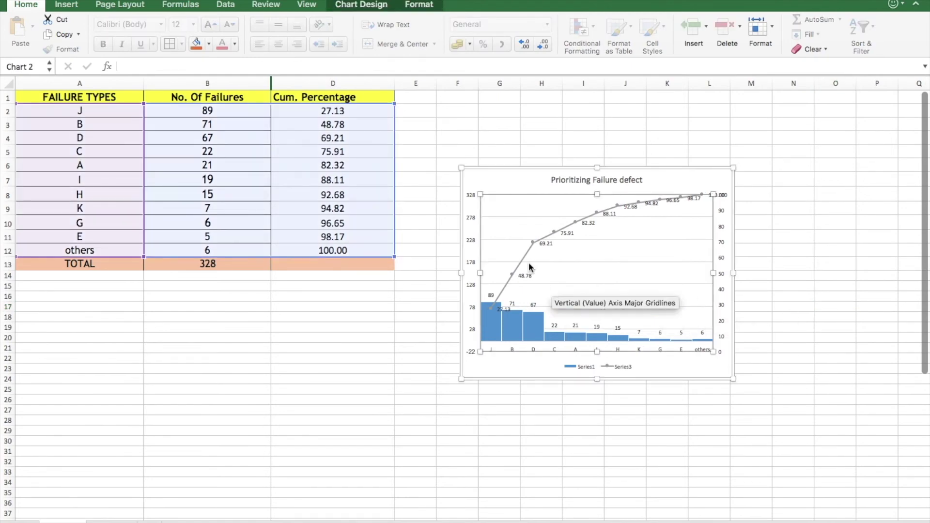
click(348, 6)
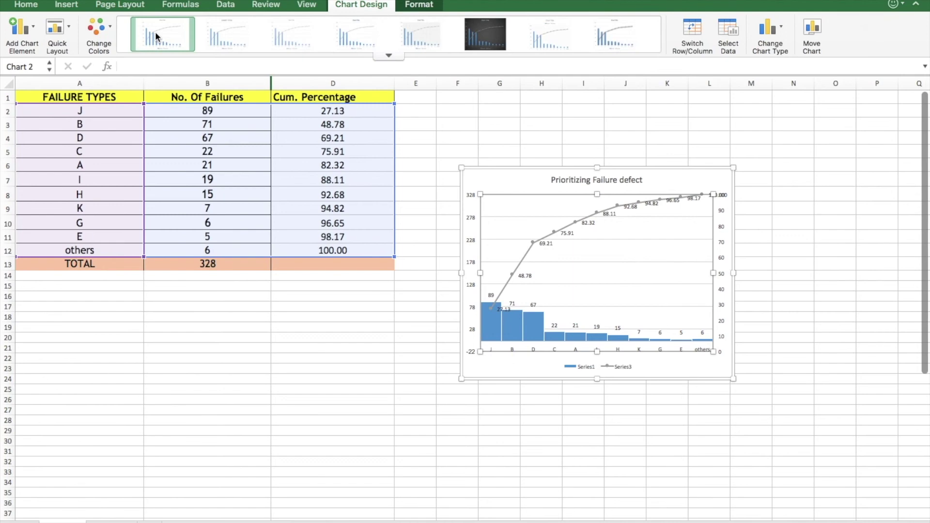
Add a primary horizontal axis title reading 'Failure Types'.
click(32, 32)
mouse_move(56, 65)
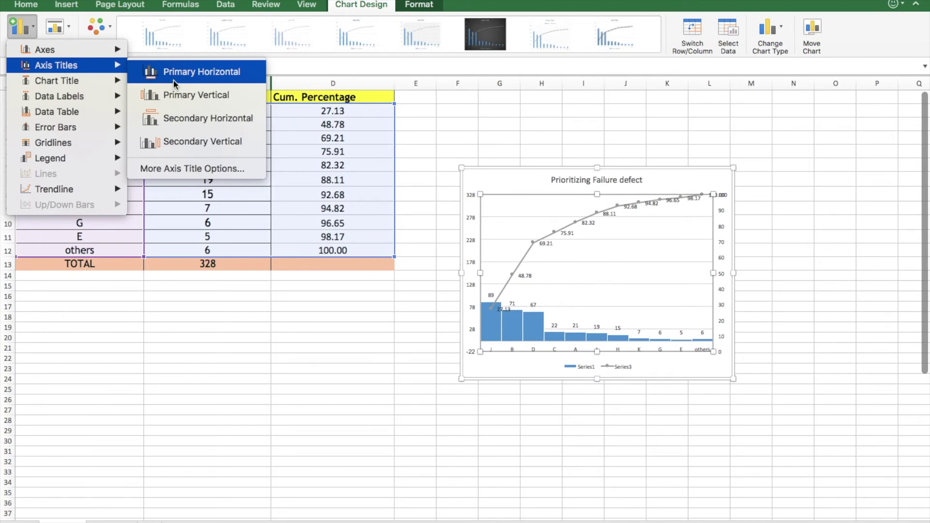
click(208, 80)
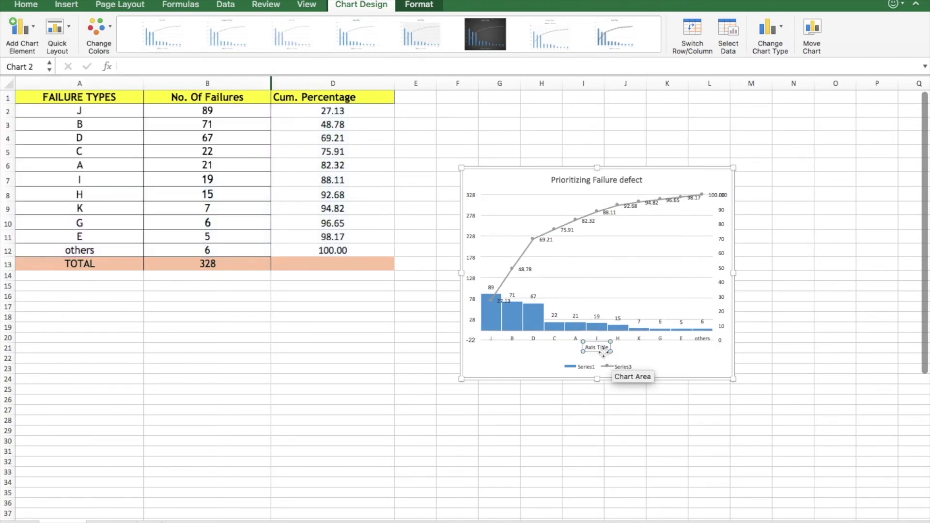
click(601, 347)
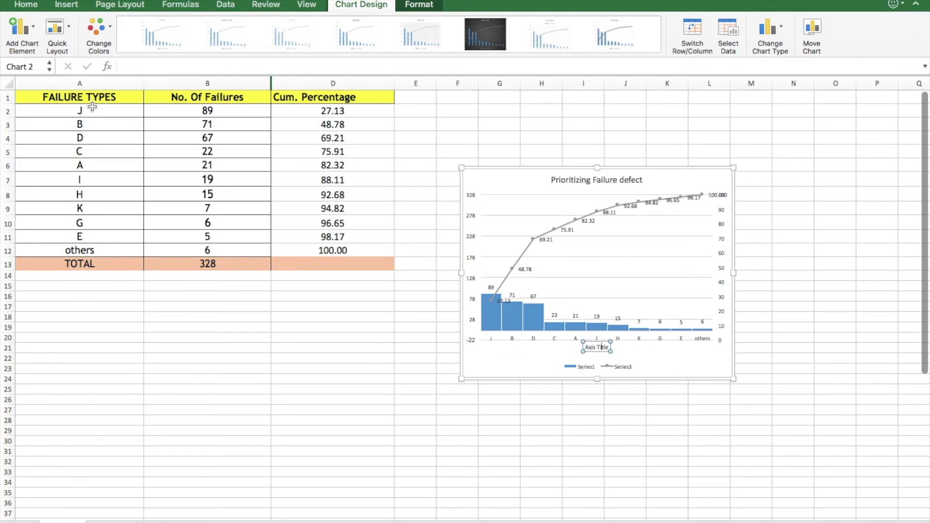
key(BackSpace)
key(BackSpace)
key(BackSpace)
key(BackSpace)
key(BackSpace)
key(BackSpace)
key(BackSpace)
key(BackSpace)
key(BackSpace)
key(BackSpace)
text(ailure Types)
click(596, 438)
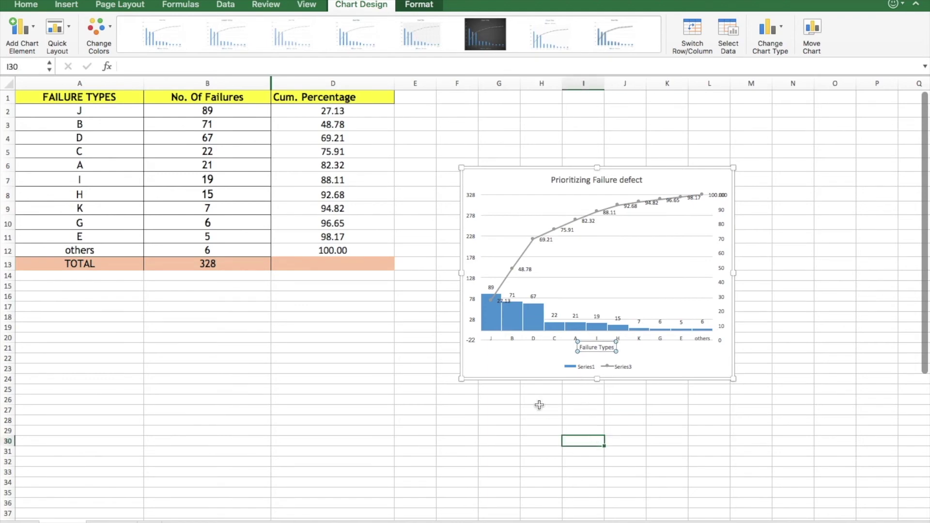
click(537, 380)
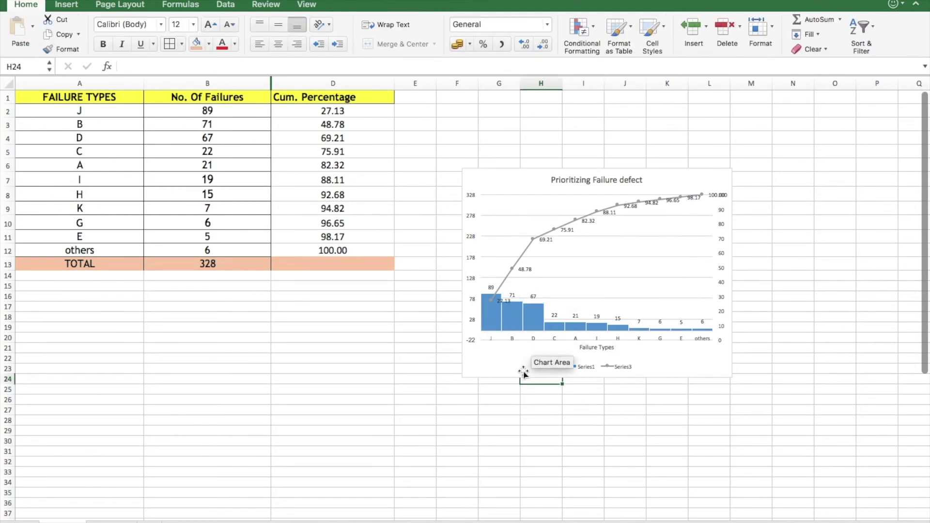
click(519, 368)
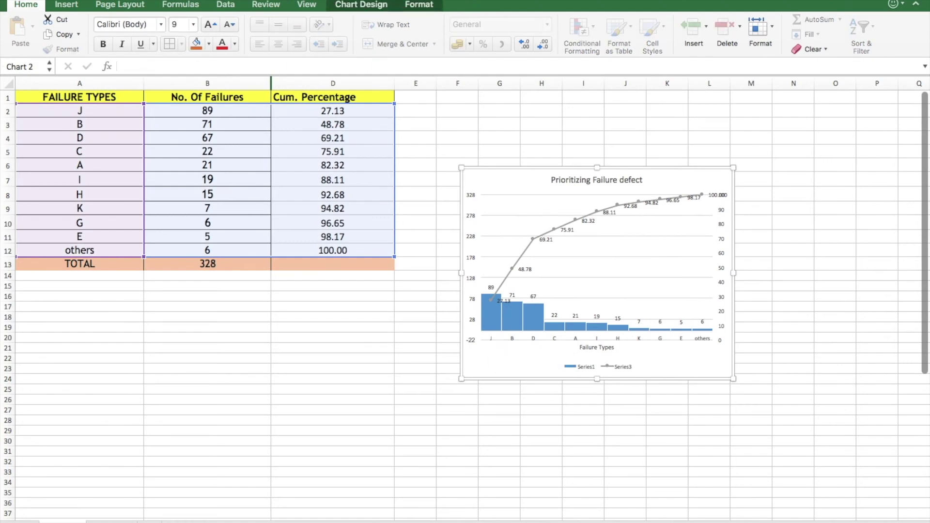
click(350, 5)
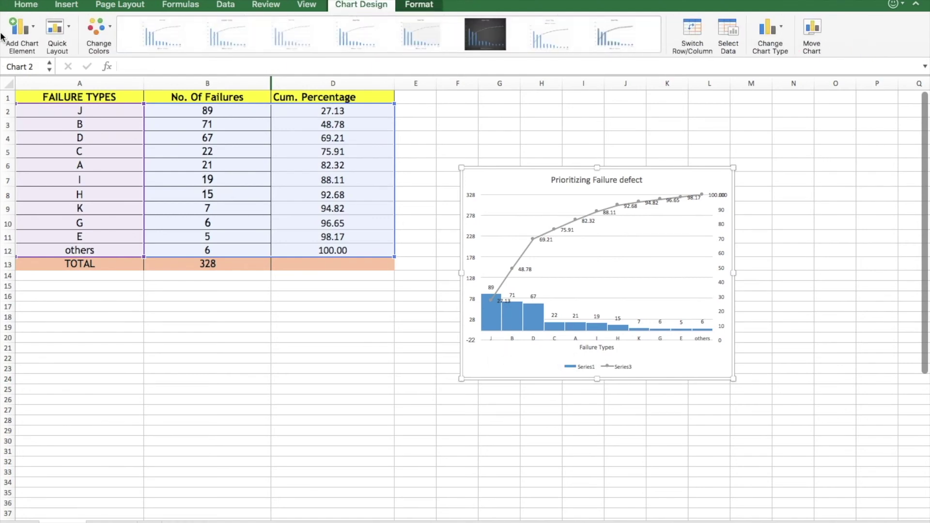
Add a primary vertical axis title reading 'No. Of Failures'.
click(29, 33)
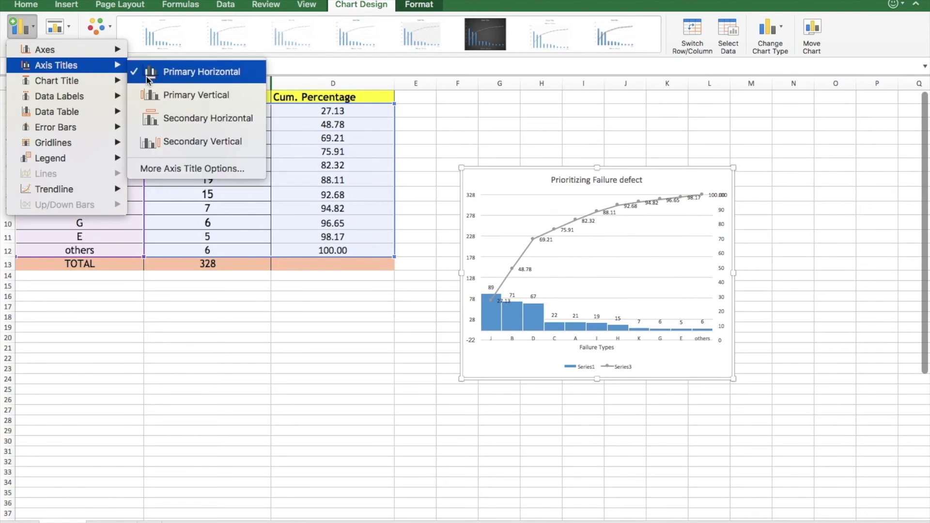
click(168, 96)
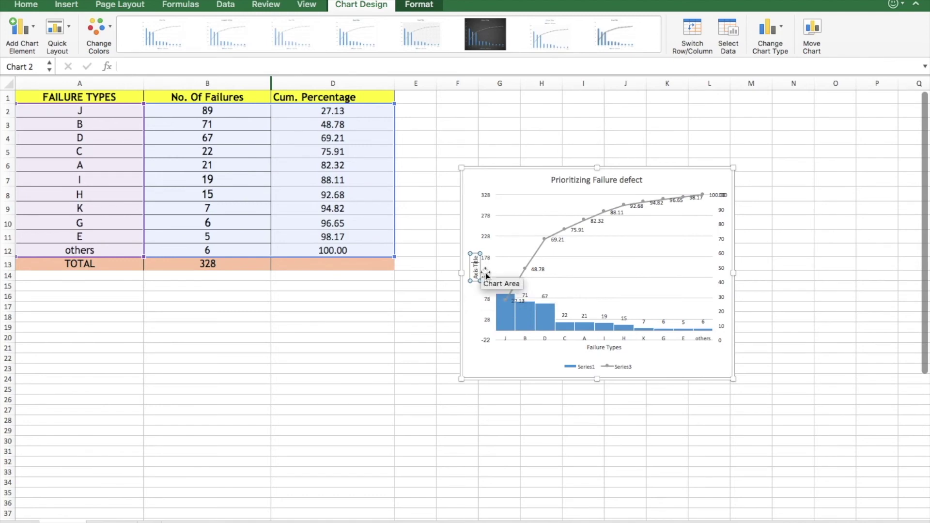
key(BackSpace)
key(BackSpace)
key(BackSpace)
key(BackSpace)
key(BackSpace)
key(BackSpace)
key(BackSpace)
key(BackSpace)
key(BackSpace)
key(BackSpace)
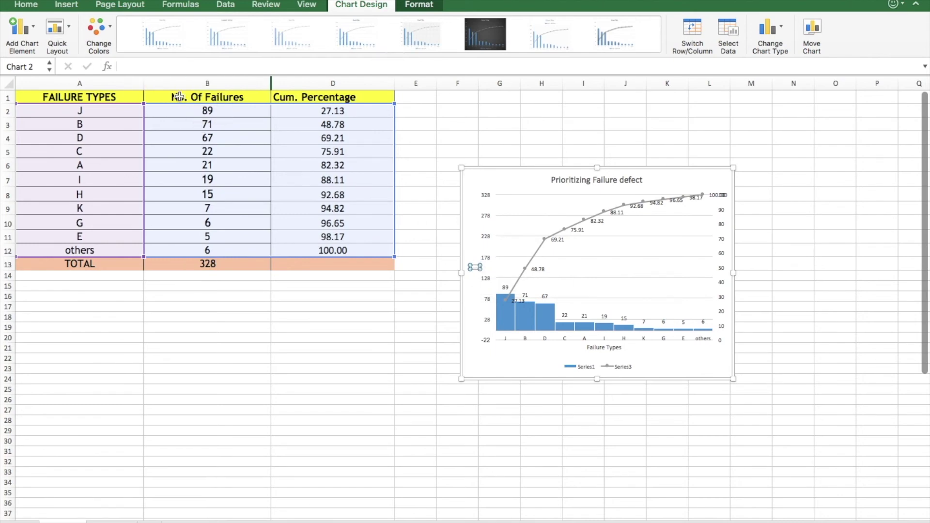
text(No. Of F)
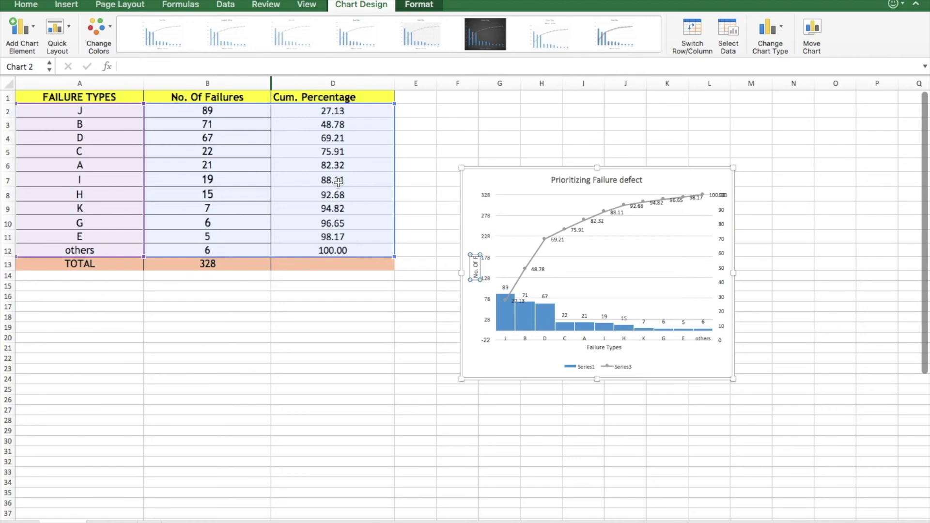
text(ailures)
click(369, 461)
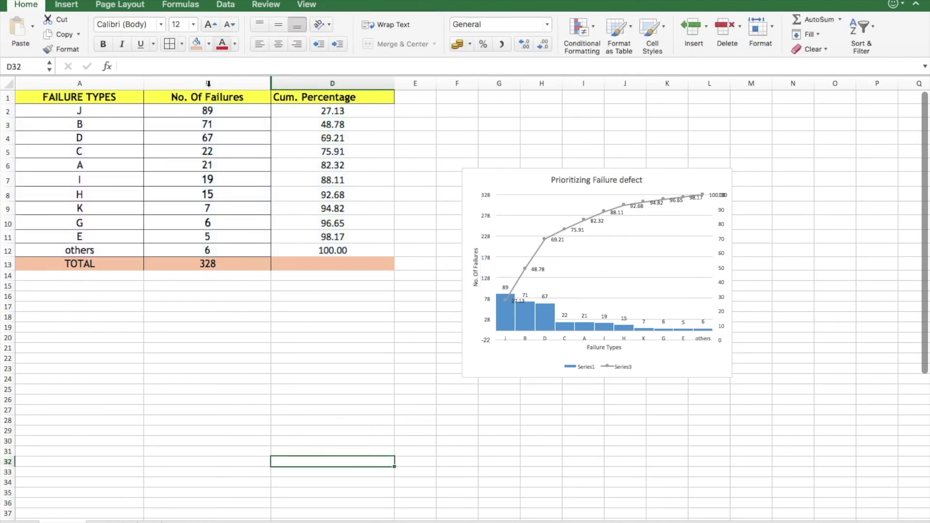
click(650, 296)
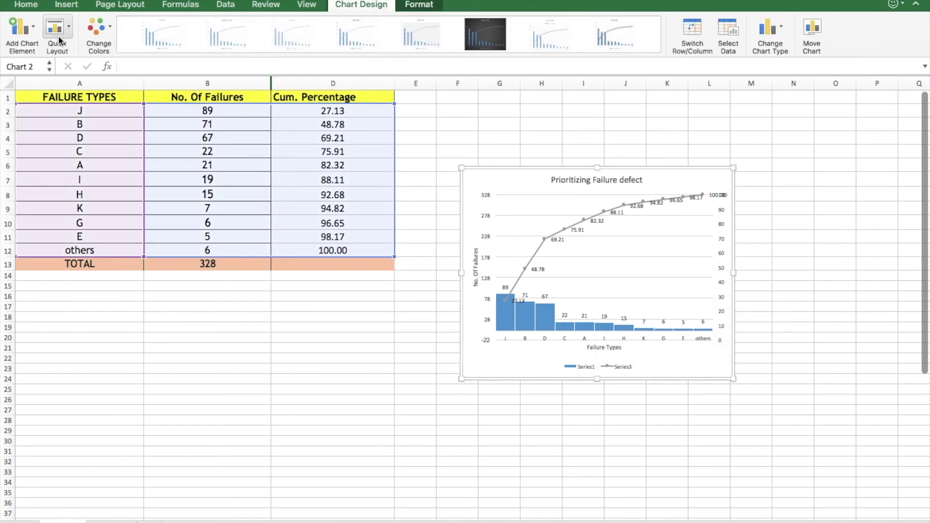
Add a secondary vertical axis title reading 'Cummulative Percentage' to the right-hand axis.
click(34, 31)
mouse_move(57, 65)
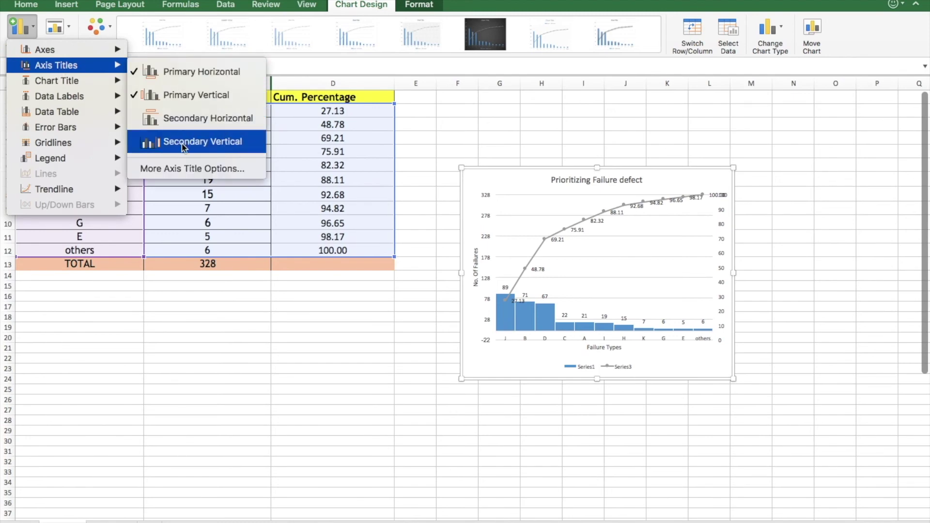
click(183, 145)
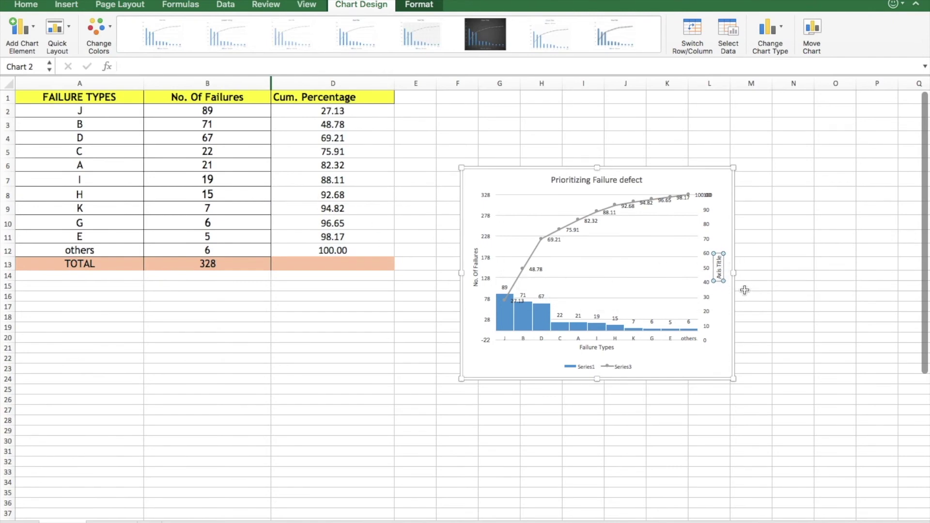
key(BackSpace)
key(BackSpace)
key(BackSpace)
key(BackSpace)
key(BackSpace)
key(BackSpace)
key(BackSpace)
key(BackSpace)
key(BackSpace)
key(BackSpace)
text(Cummulative Percentage)
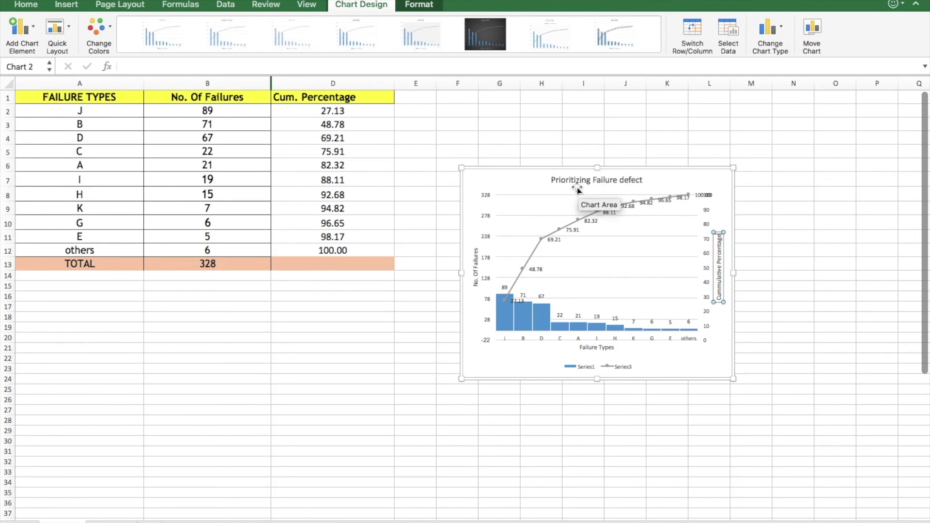
click(504, 172)
Enlarge the chart on both corners and delete its horizontal gridlines.
drag(462, 167, 440, 130)
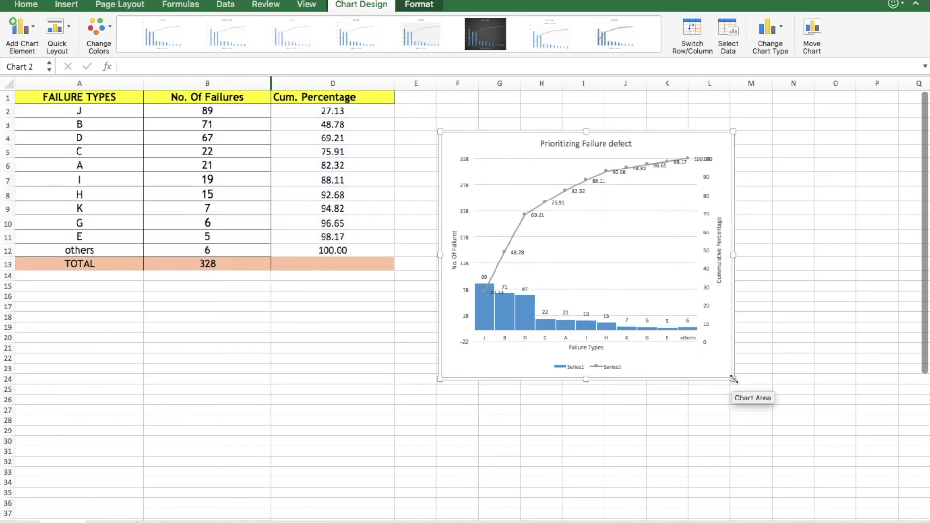
drag(734, 379, 827, 435)
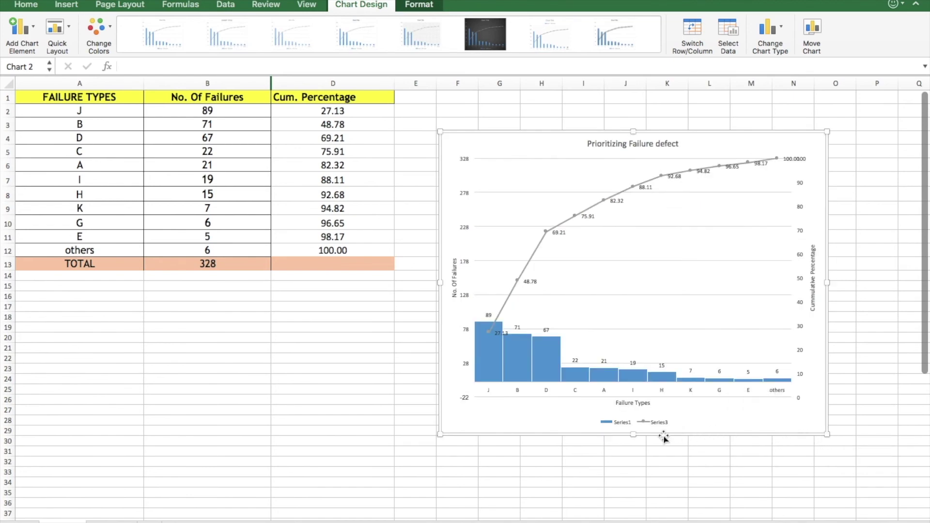
click(641, 261)
key(Delete)
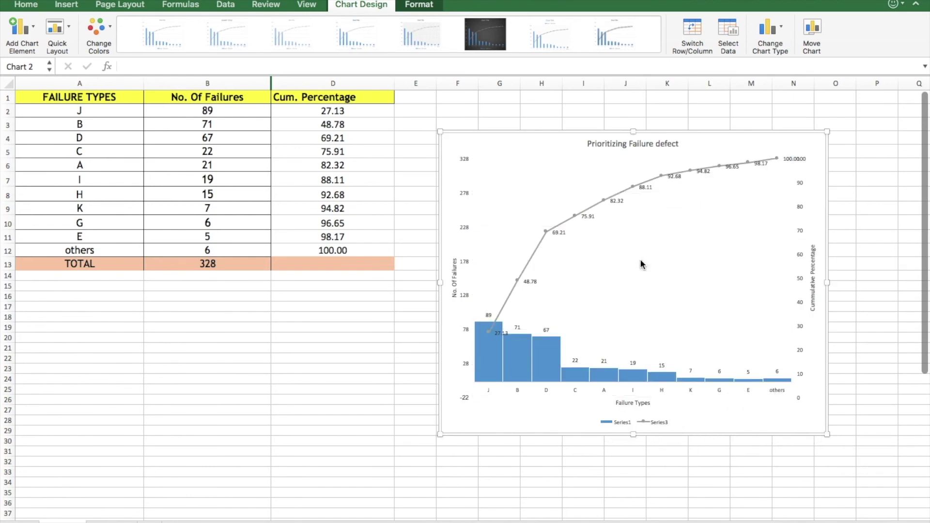
Make all the chart's text bold at font size 11.
click(538, 439)
click(478, 433)
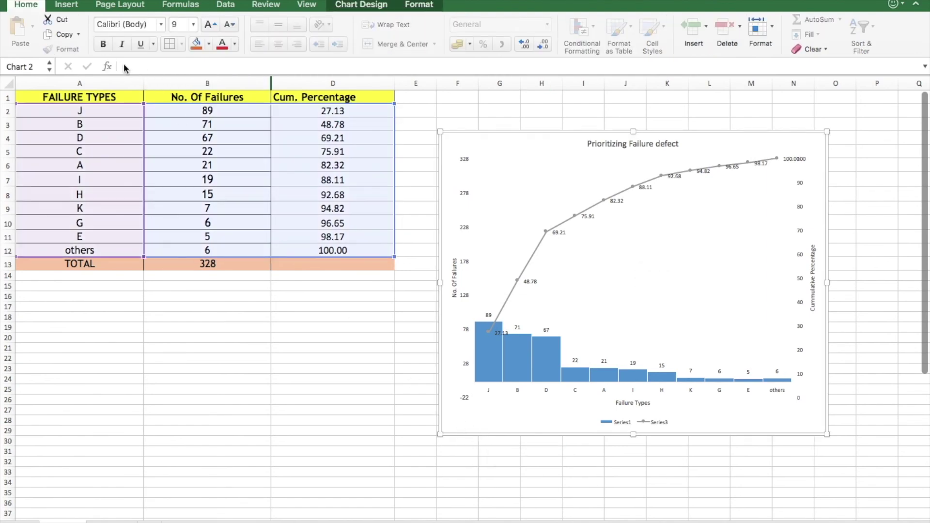
click(104, 45)
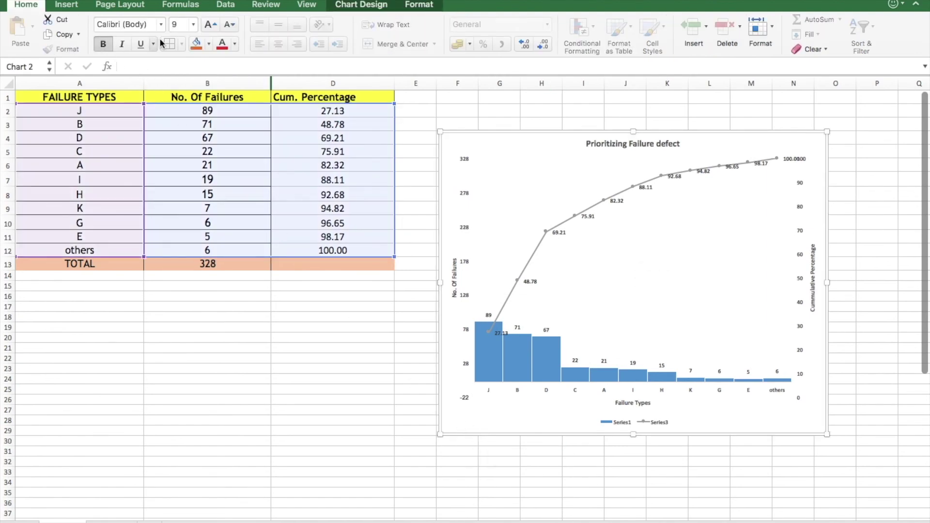
click(193, 24)
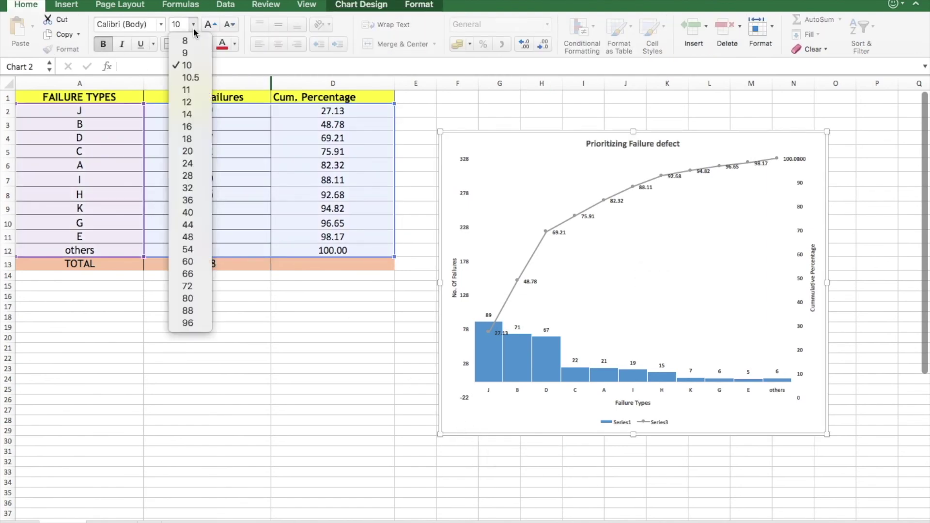
click(187, 89)
click(321, 379)
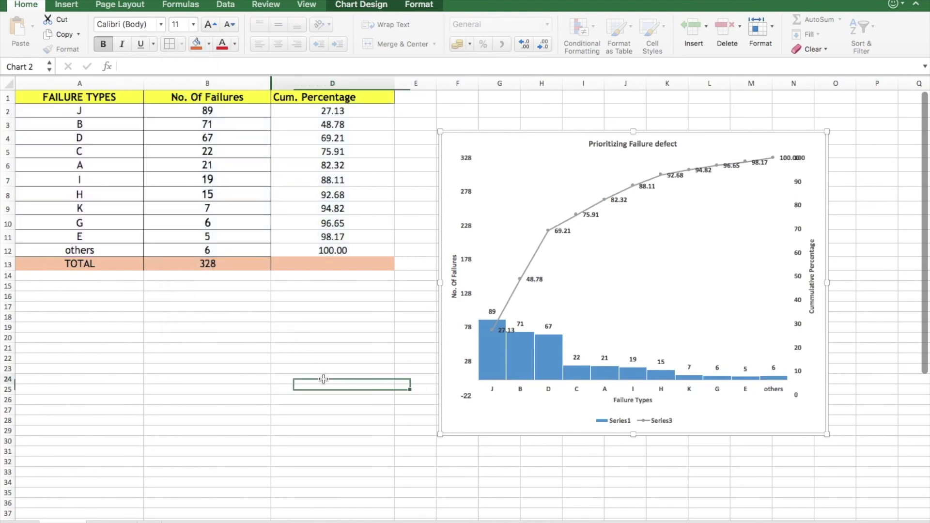
click(499, 452)
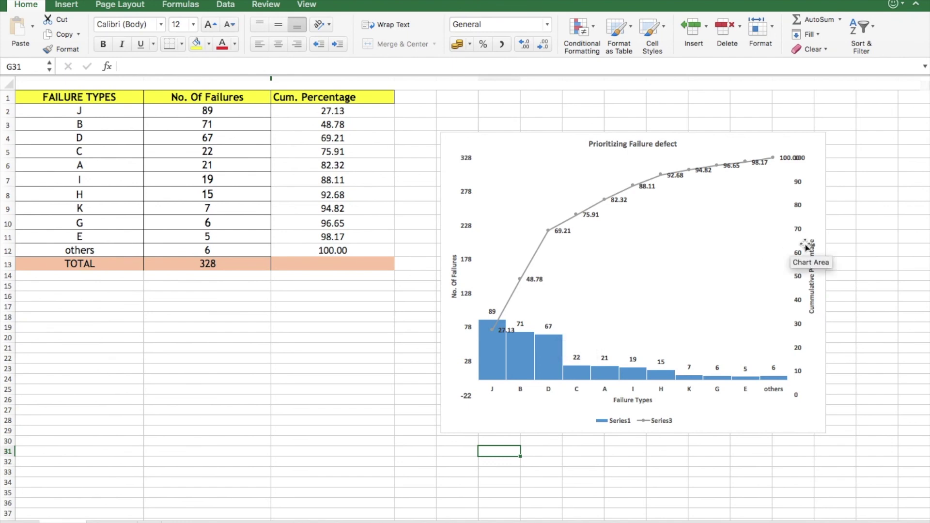
Draw a rectangle from the 69.21 point at D across to the others column.
click(77, 9)
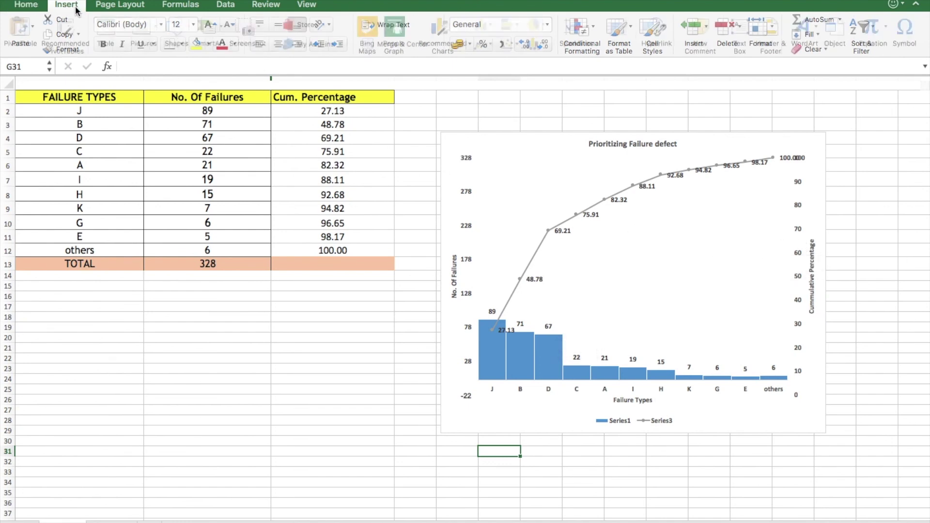
click(181, 43)
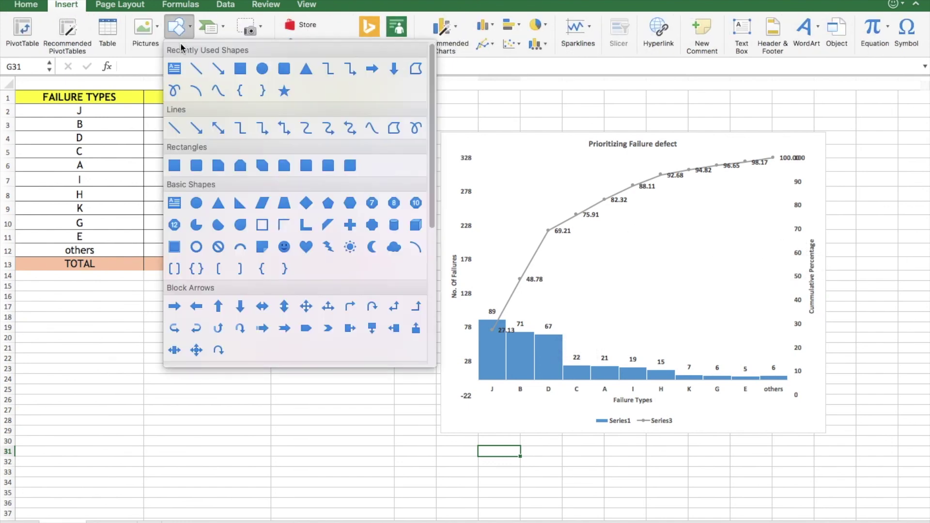
click(240, 67)
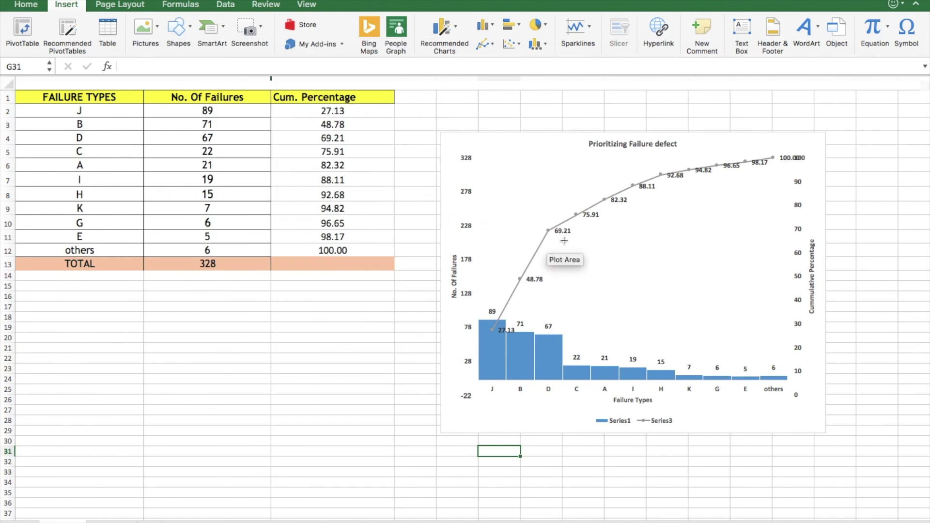
drag(549, 232, 688, 383)
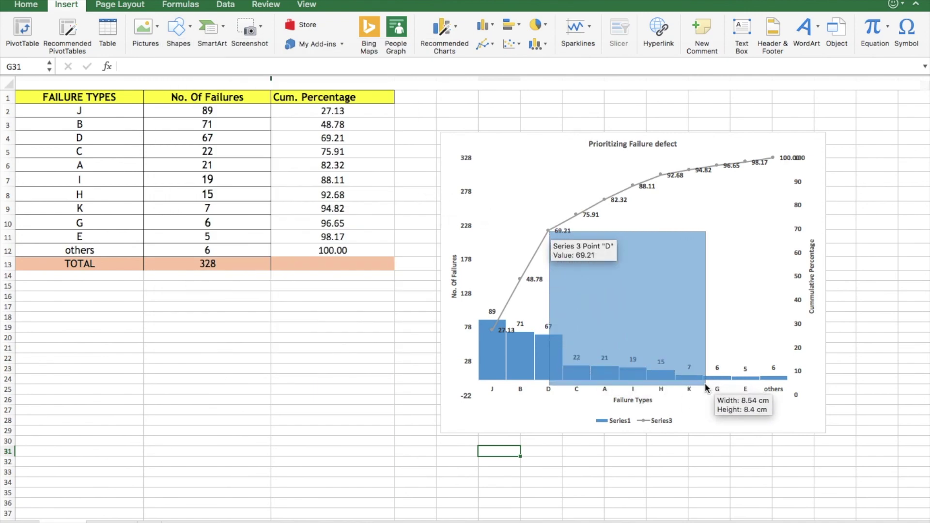
drag(688, 382, 786, 378)
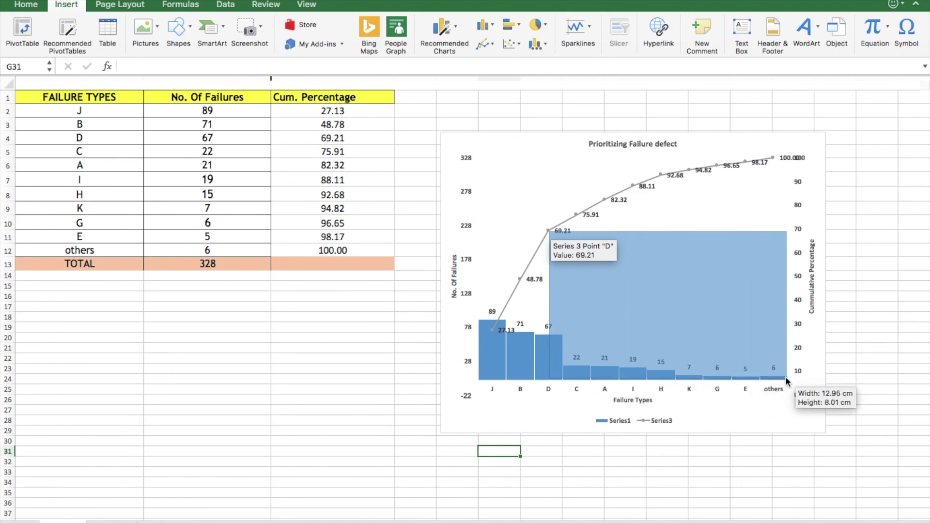
drag(786, 376, 786, 377)
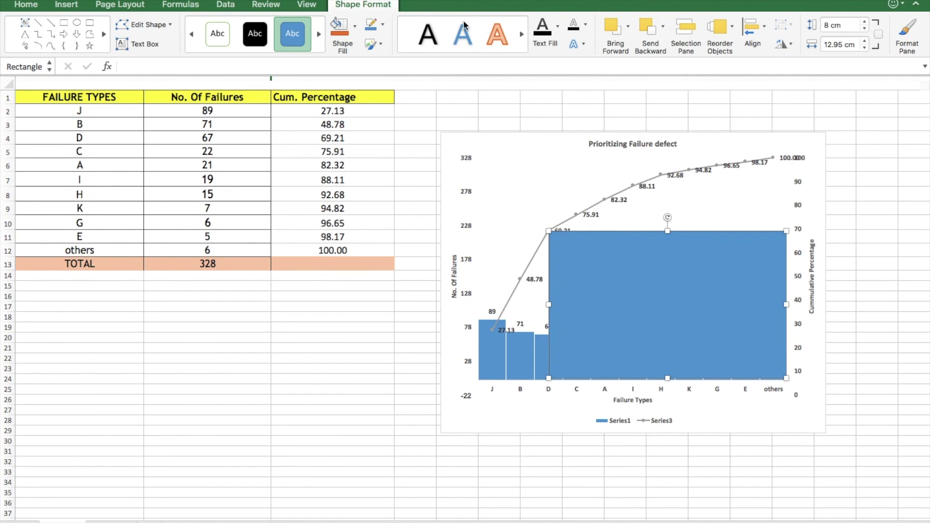
Set the rectangle to No Fill so the bars show through, then deselect it.
click(355, 29)
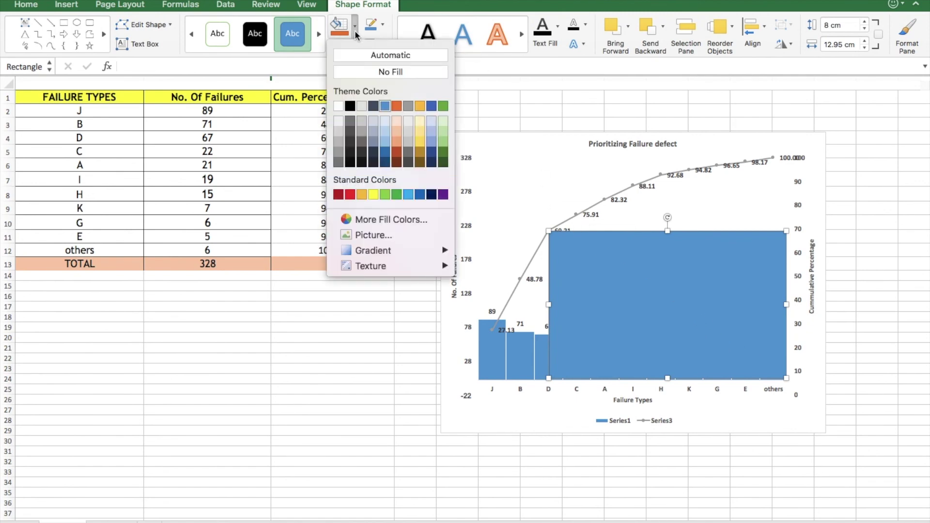
click(369, 73)
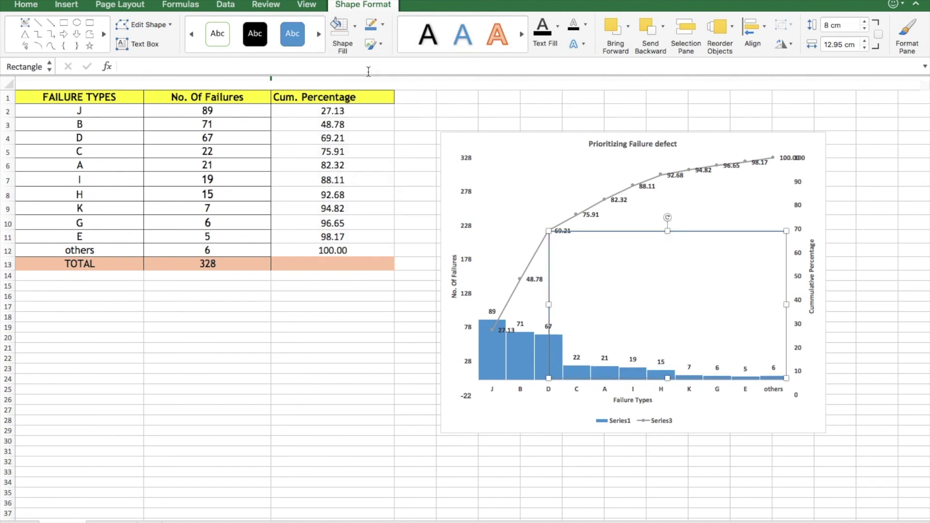
key(Escape)
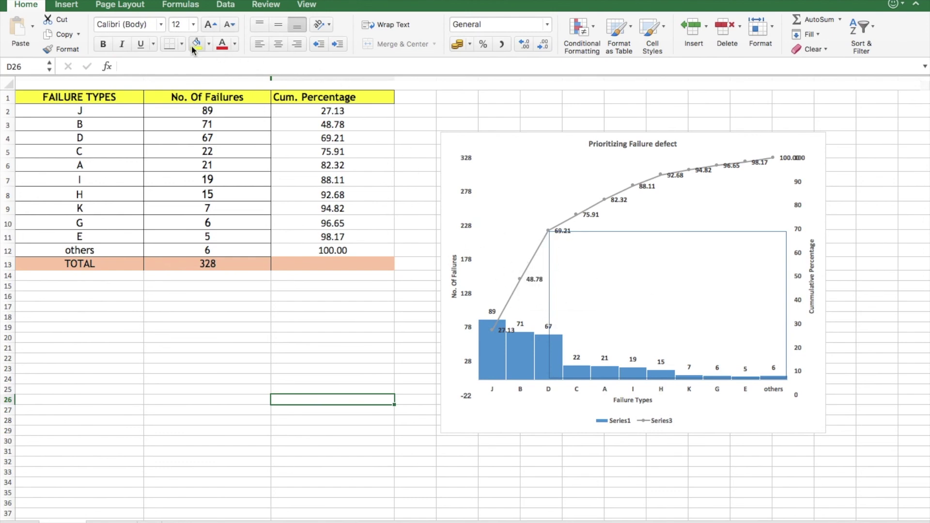
Draw a small label box near the 48.78 point and type 'Vital Few' into it.
click(66, 5)
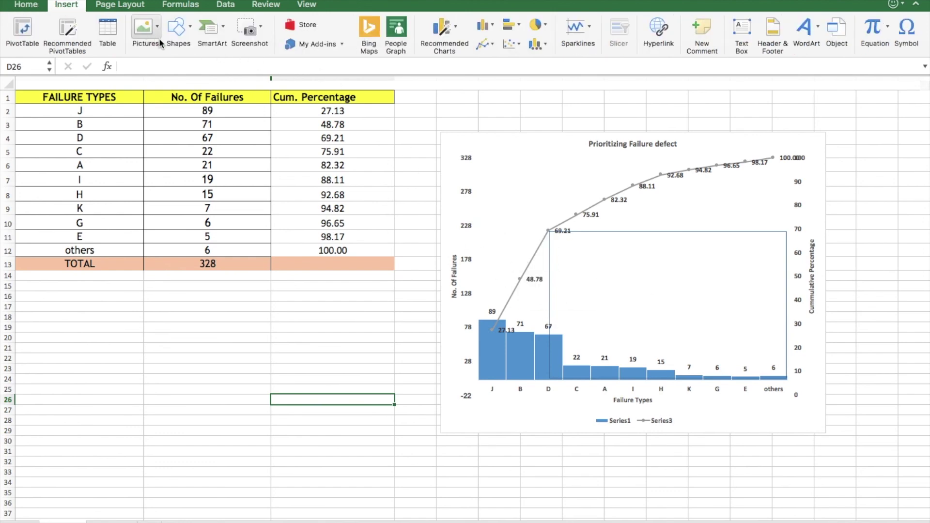
click(179, 40)
key(Escape)
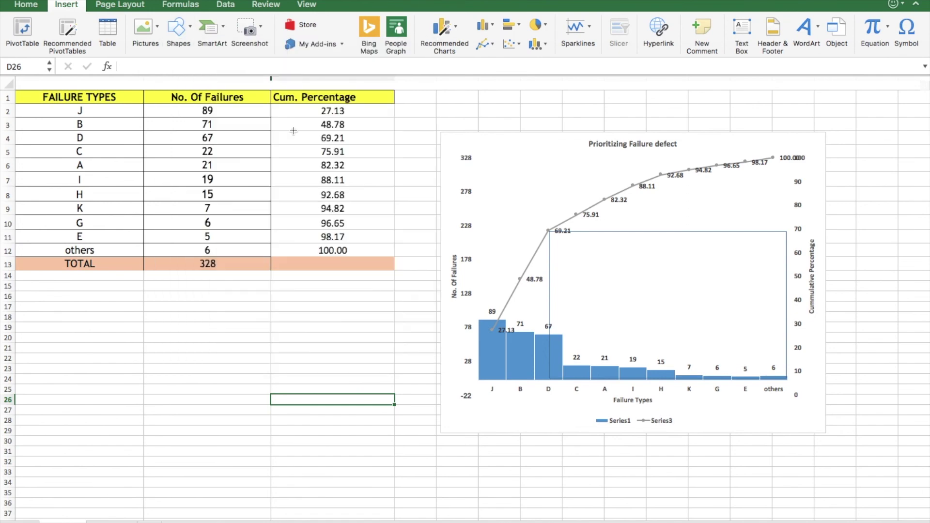
drag(490, 249, 532, 270)
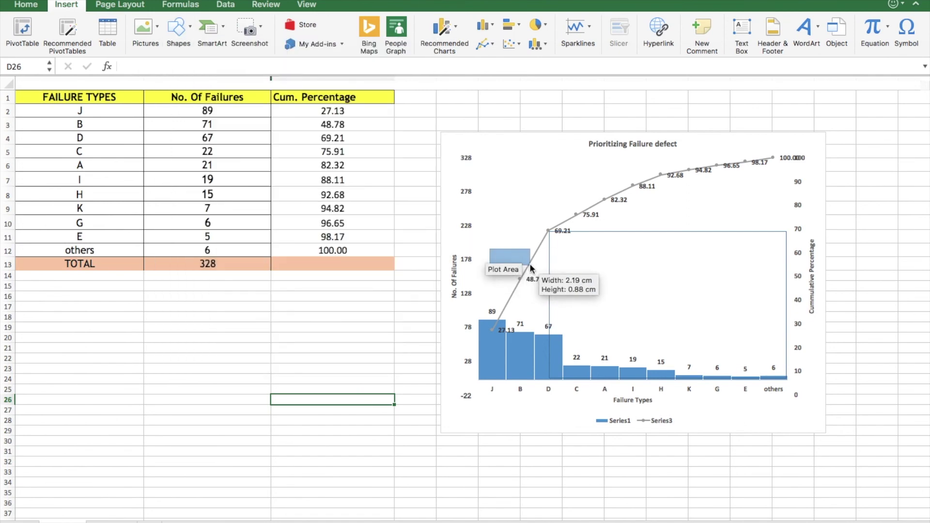
drag(531, 268, 523, 277)
text(Vital)
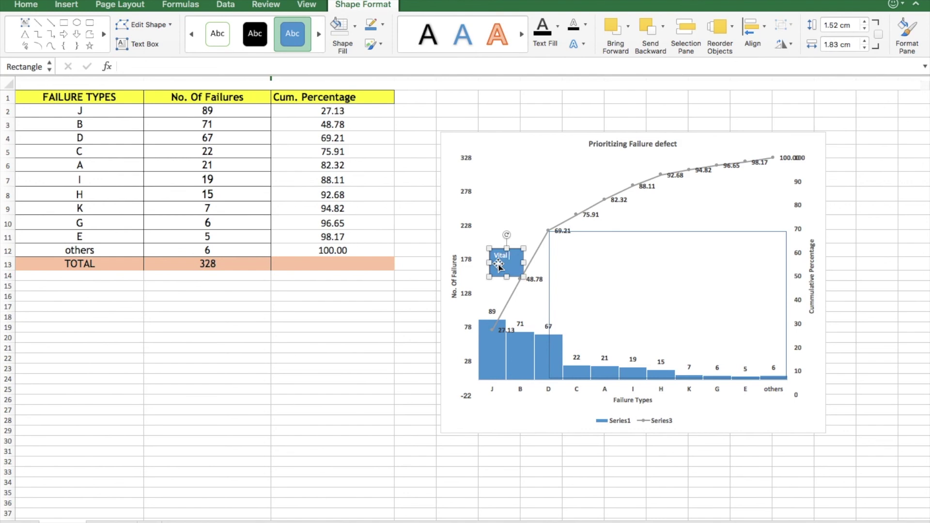
text(Few)
Resize the Vital Few label to fit on one line and nudge it beside the curve.
drag(490, 264, 474, 262)
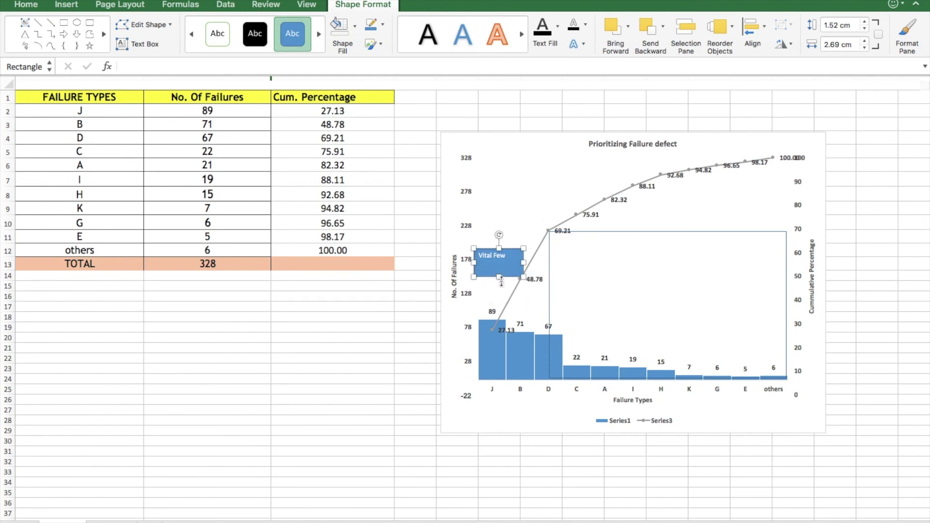
drag(500, 278, 507, 260)
key(Down)
key(Down)
key(Down)
key(Right)
key(Right)
key(Right)
key(Down)
key(Right)
key(Down)
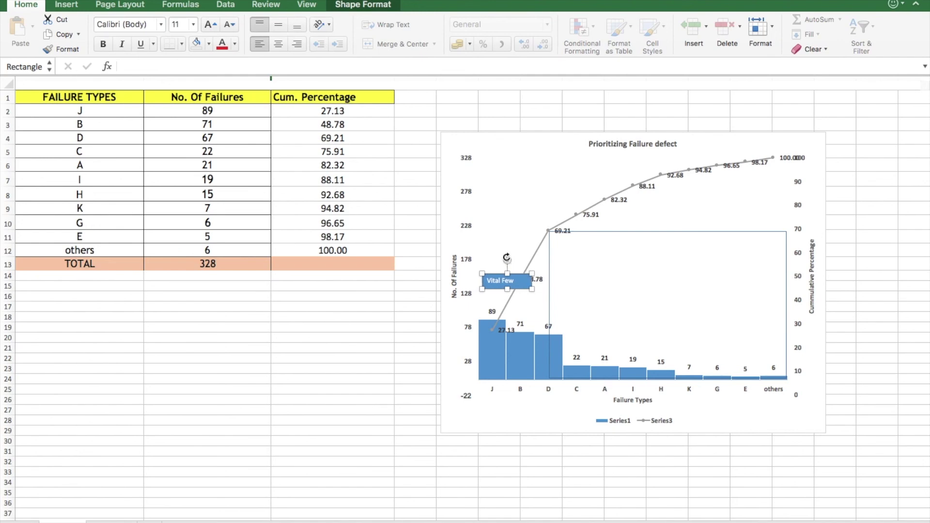
Duplicate the label, move the copy into the outlined box and make it read 'Trivial many'.
key(super+c)
key(super+v)
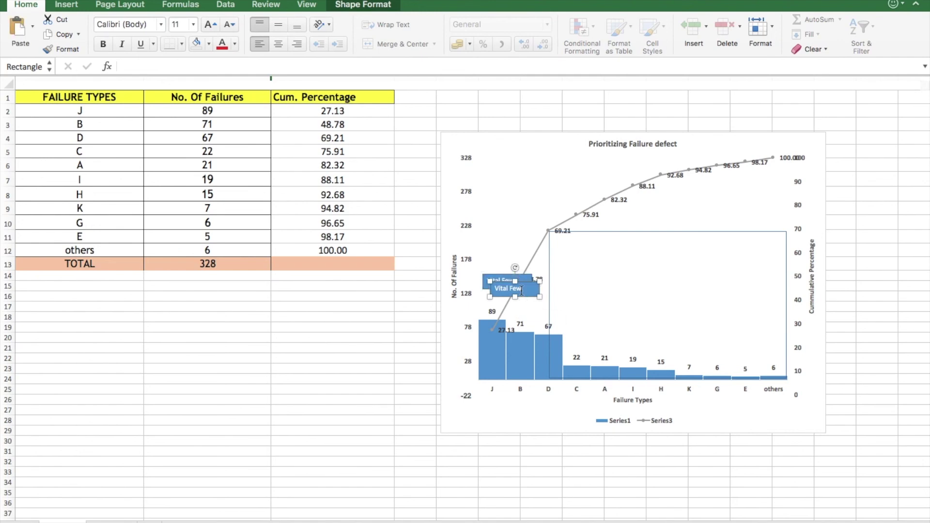
drag(521, 291, 596, 289)
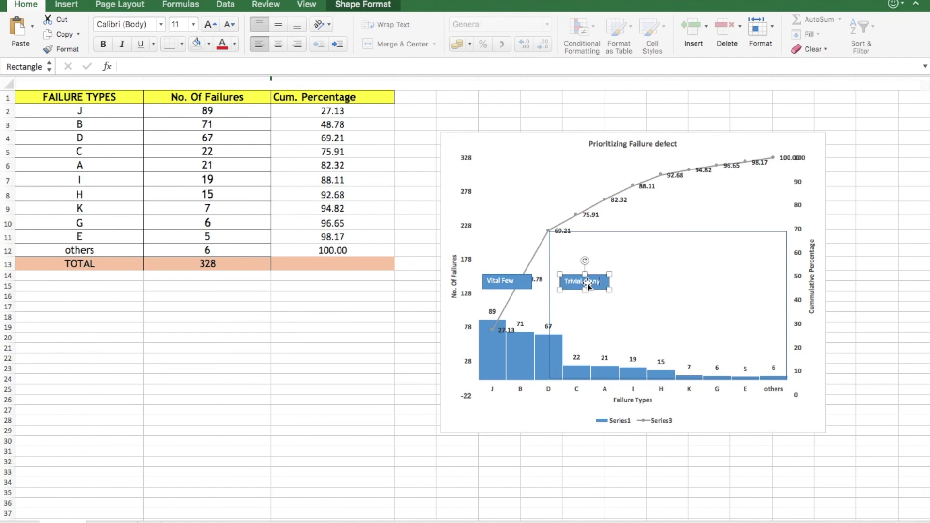
click(466, 449)
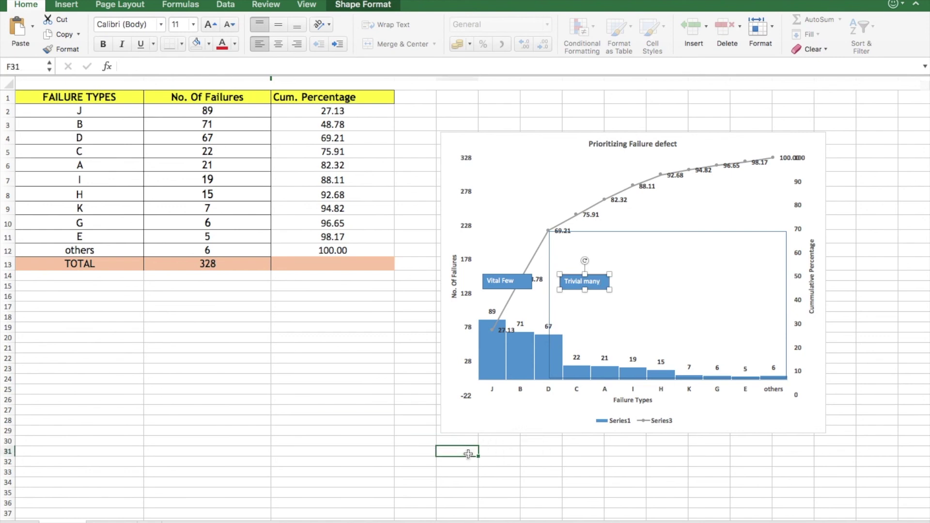